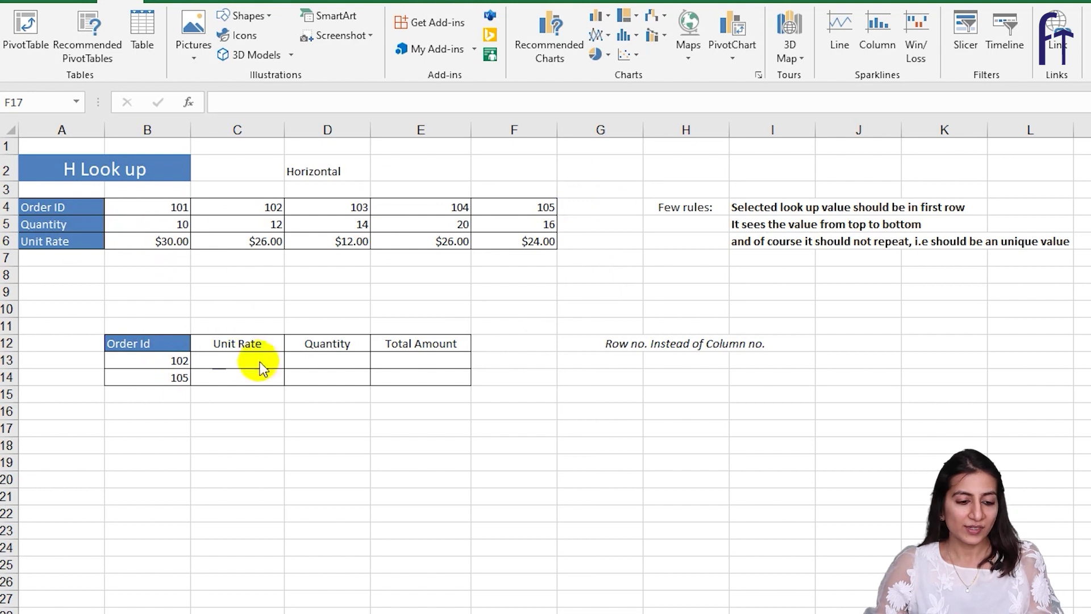
# - Enter =HLOOKUP(B13,B4:F6,3,0) in C13 so order 102's Unit Rate shows 26
pyautogui.click(228, 360)
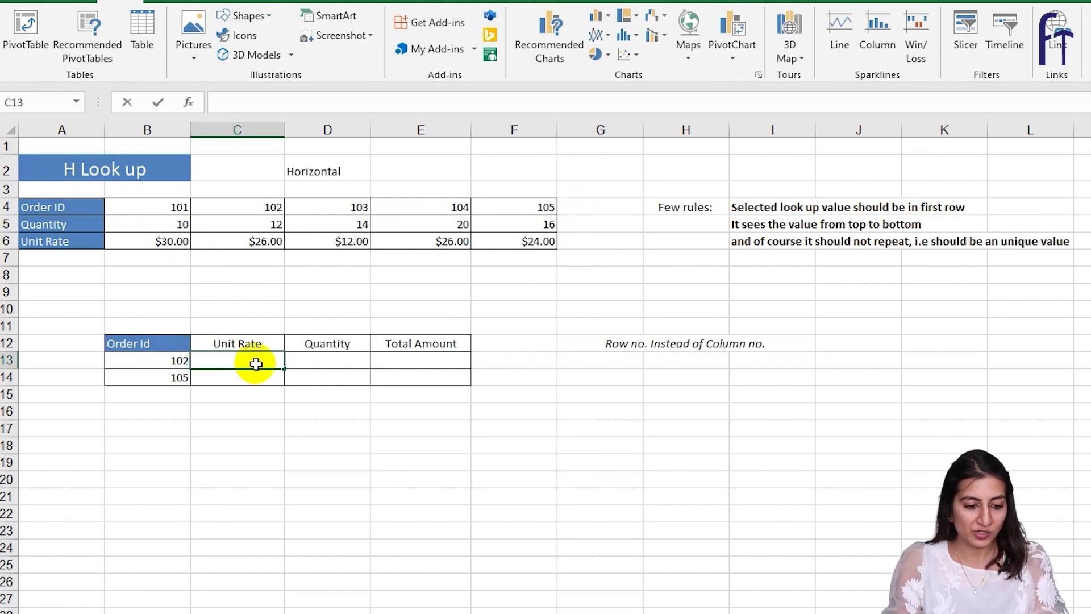
pyautogui.write('=')
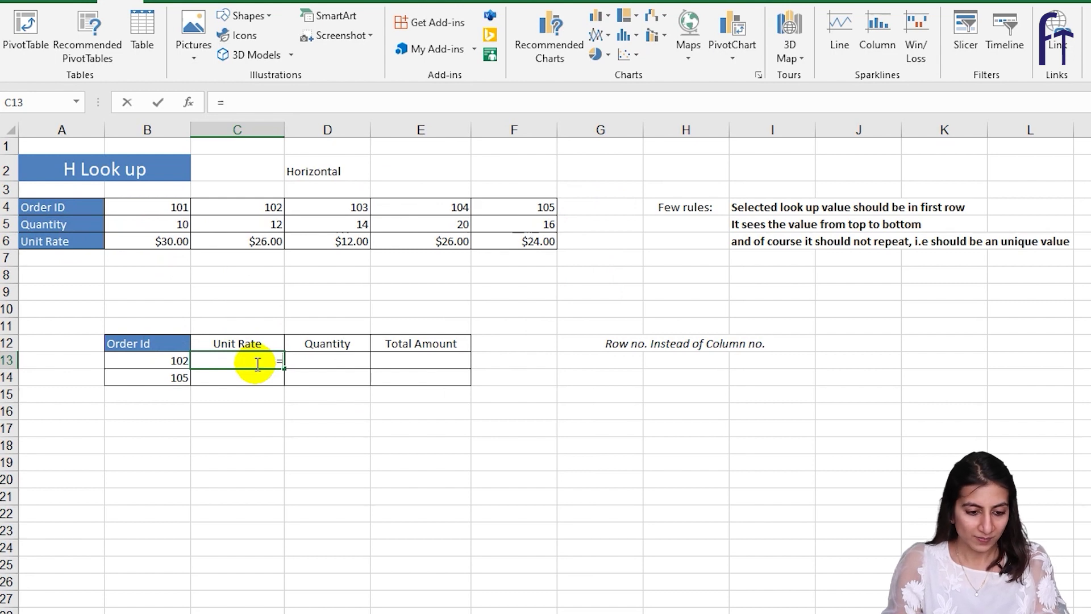
pyautogui.write('hlo')
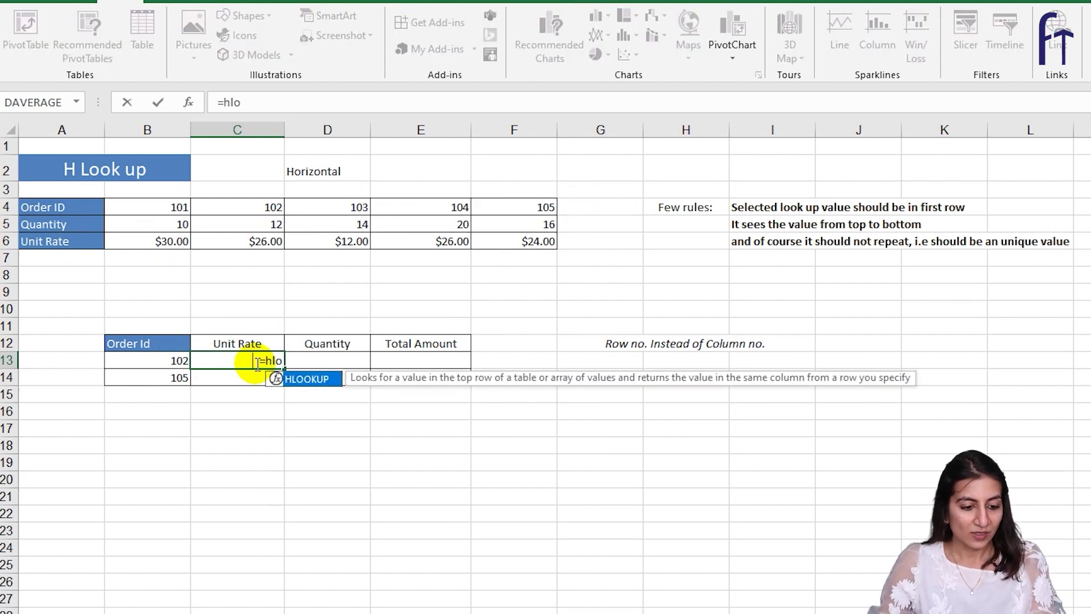
pyautogui.press('Tab')
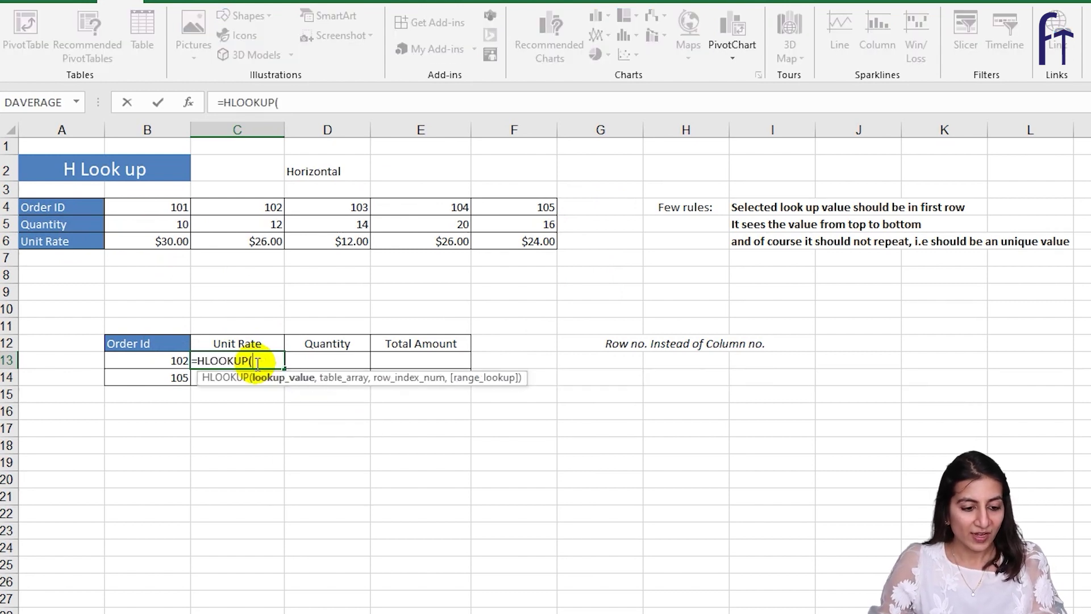
pyautogui.click(158, 362)
pyautogui.write(',')
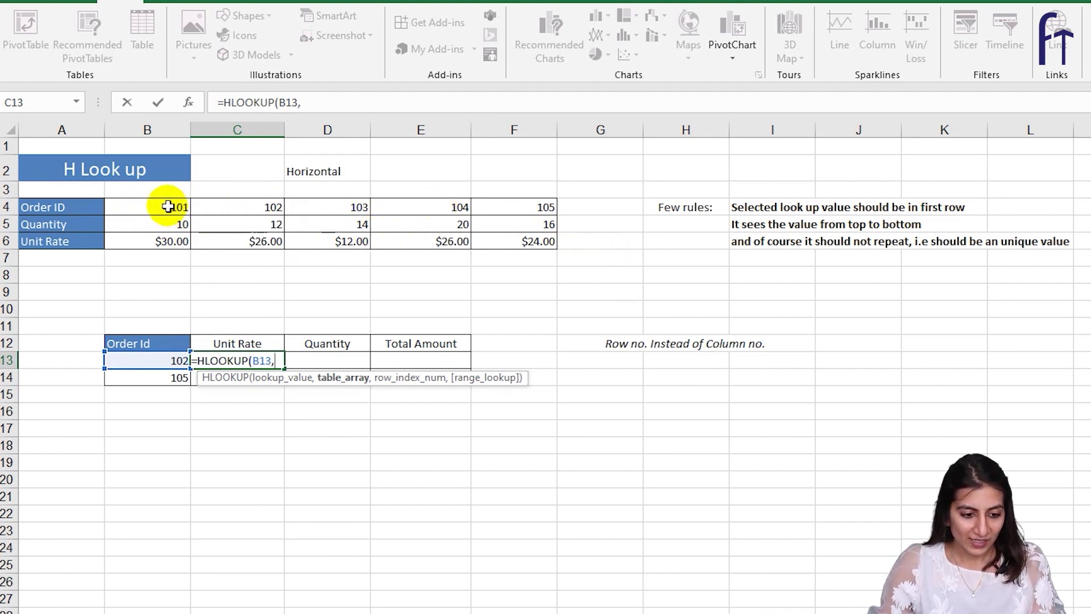
pyautogui.moveTo(162, 205); pyautogui.dragTo(479, 238)
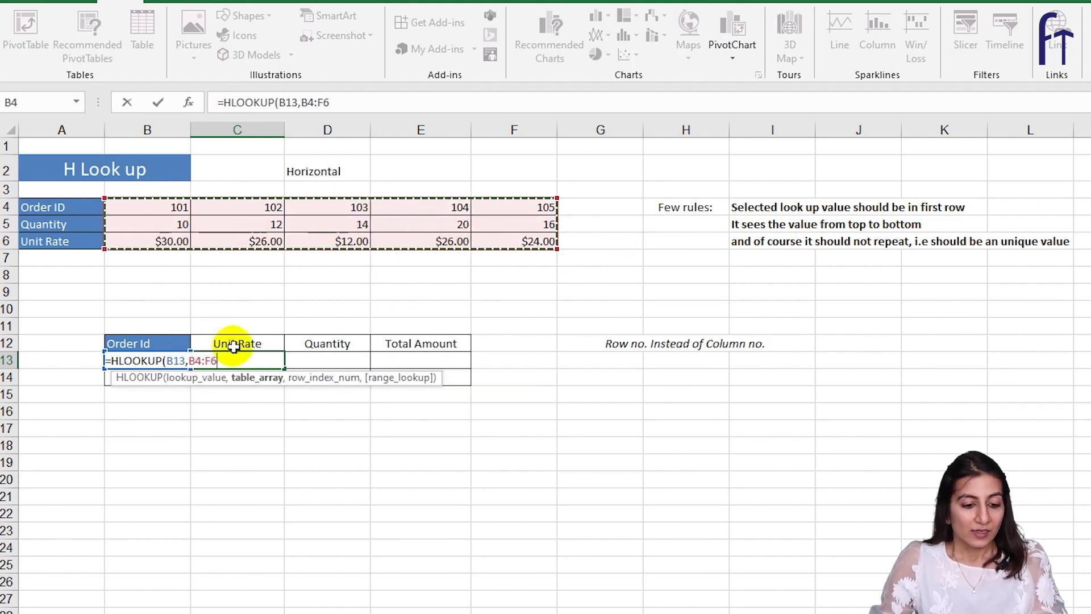
pyautogui.write(',')
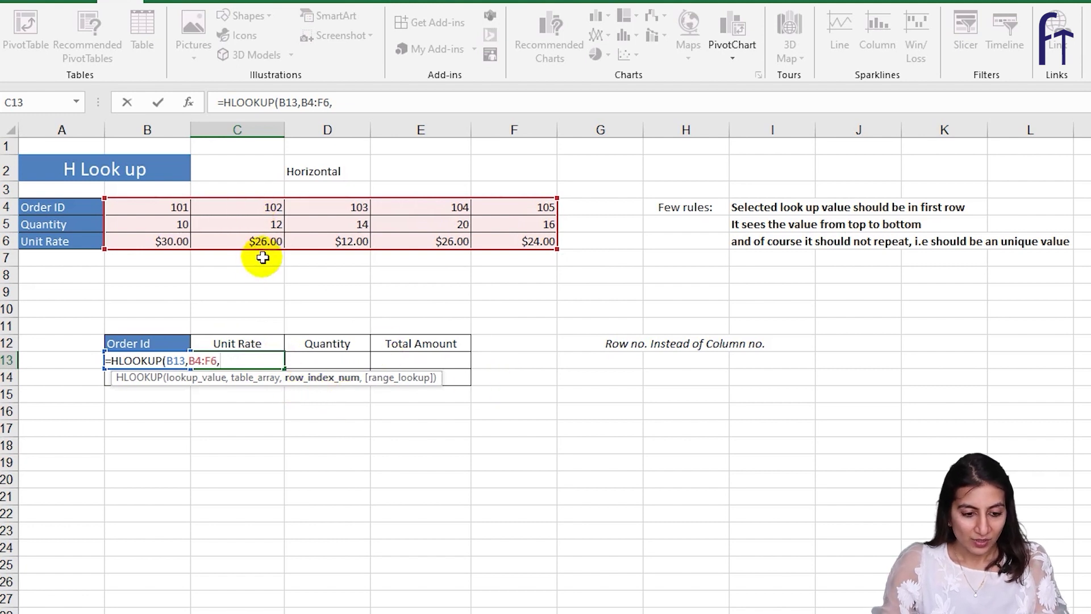
pyautogui.write('3,')
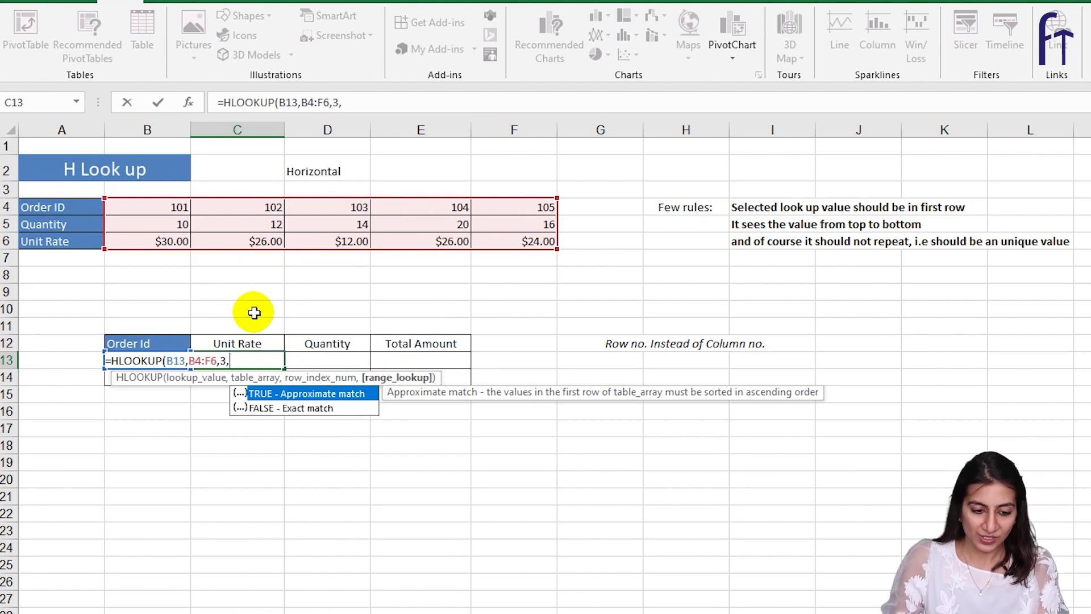
pyautogui.write('0)')
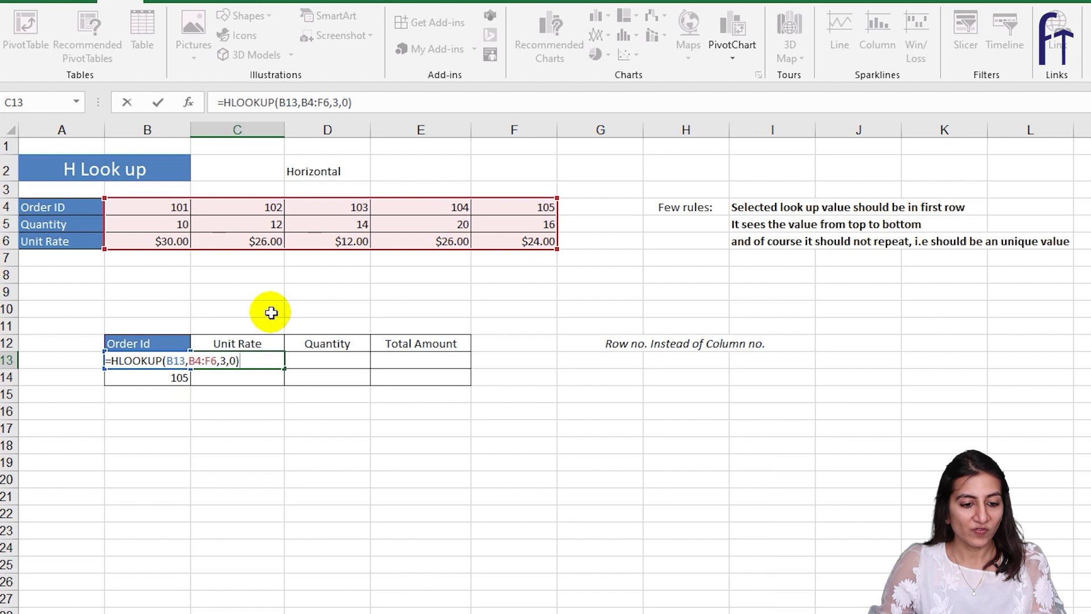
pyautogui.press('Return')
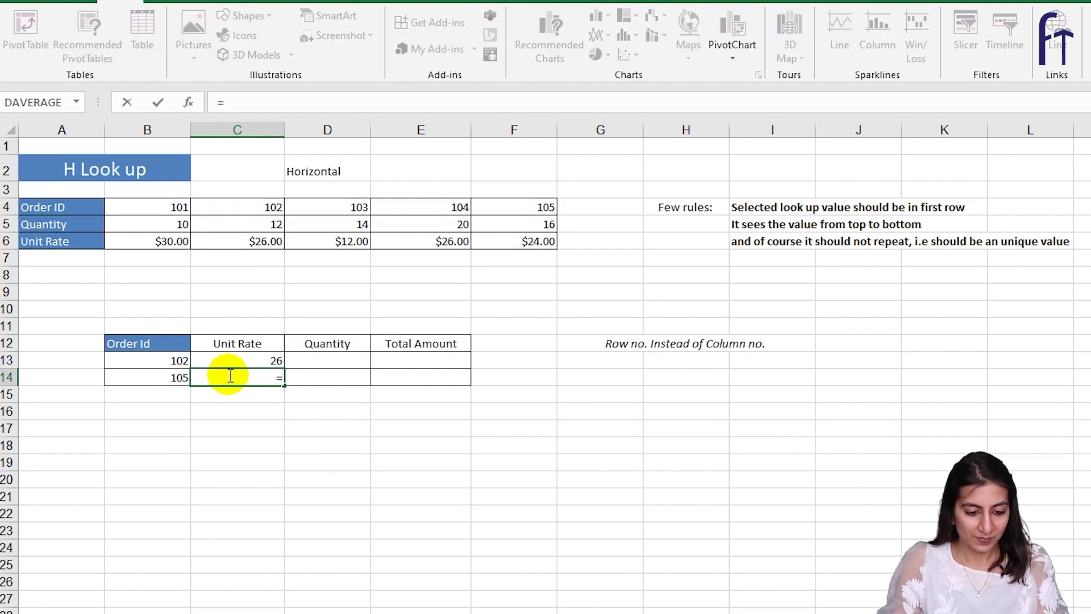
# - Enter =HLOOKUP(B14,B4:F6,3,0) in C14 so order 105's Unit Rate shows 24
pyautogui.write('HLO')
pyautogui.press('Tab')
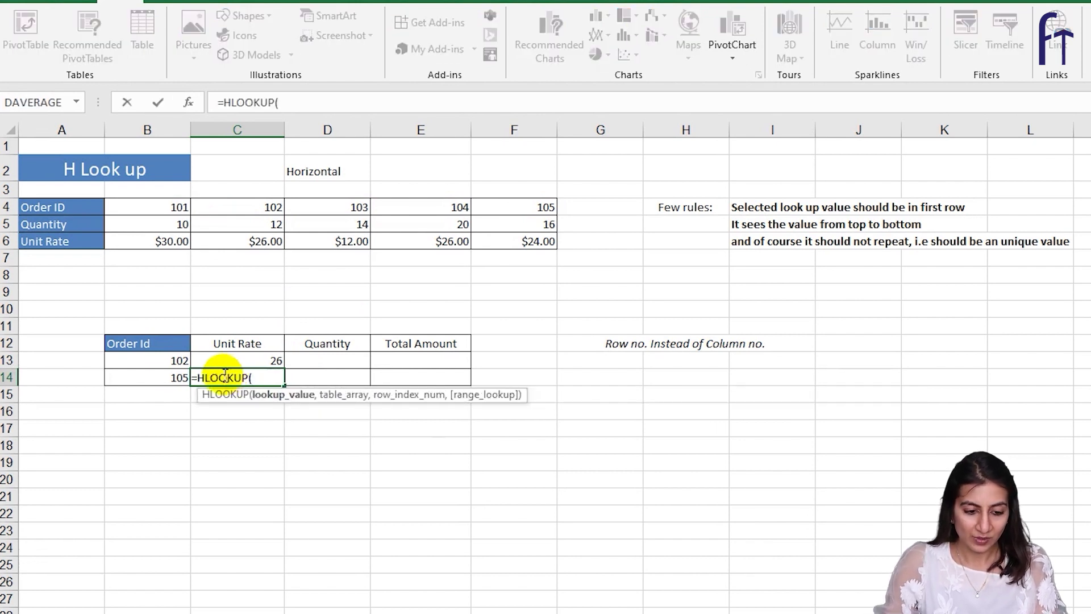
pyautogui.click(162, 379)
pyautogui.write(',')
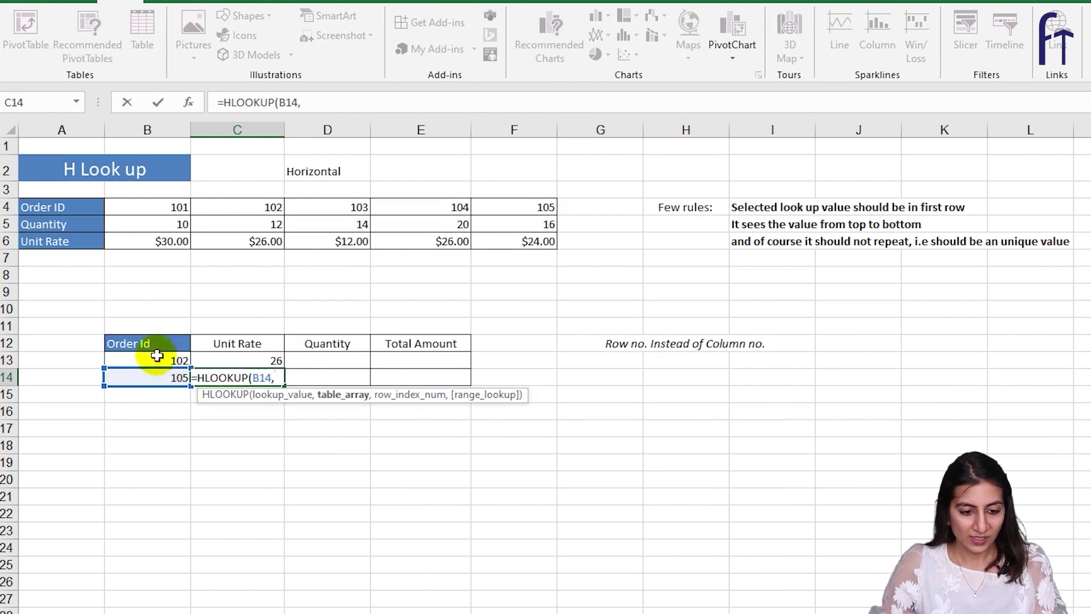
pyautogui.moveTo(143, 209); pyautogui.dragTo(482, 246)
pyautogui.write(',3')
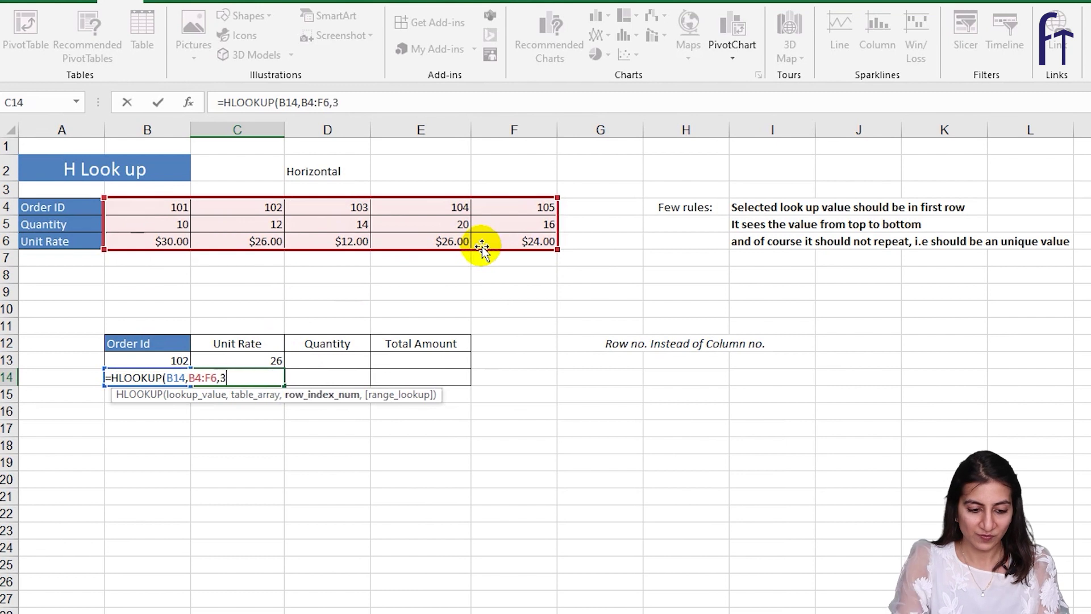
pyautogui.write(',0)')
pyautogui.press('Return')
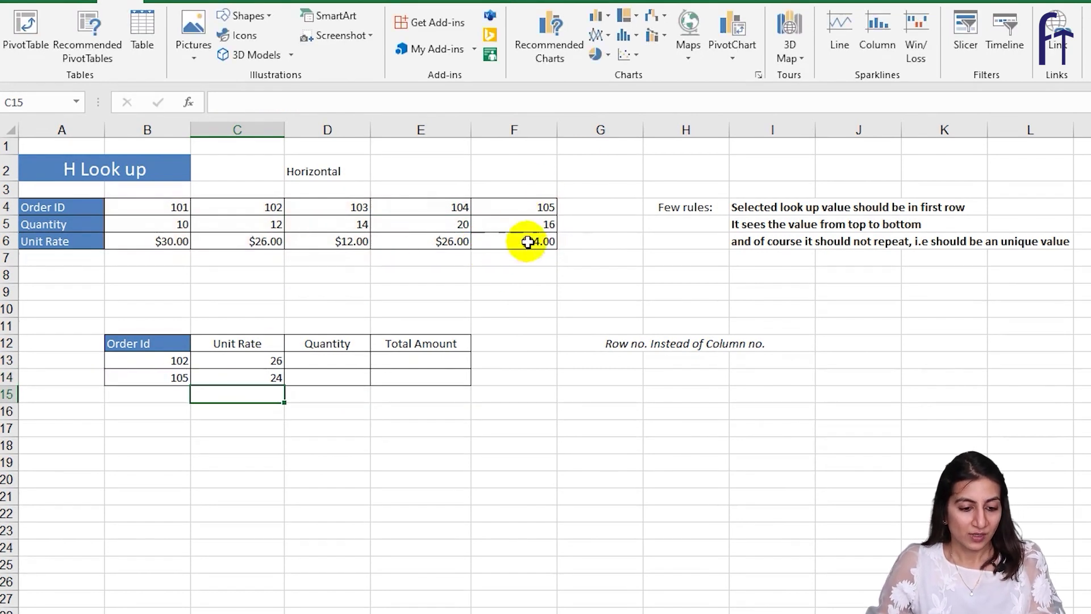
pyautogui.click(328, 360)
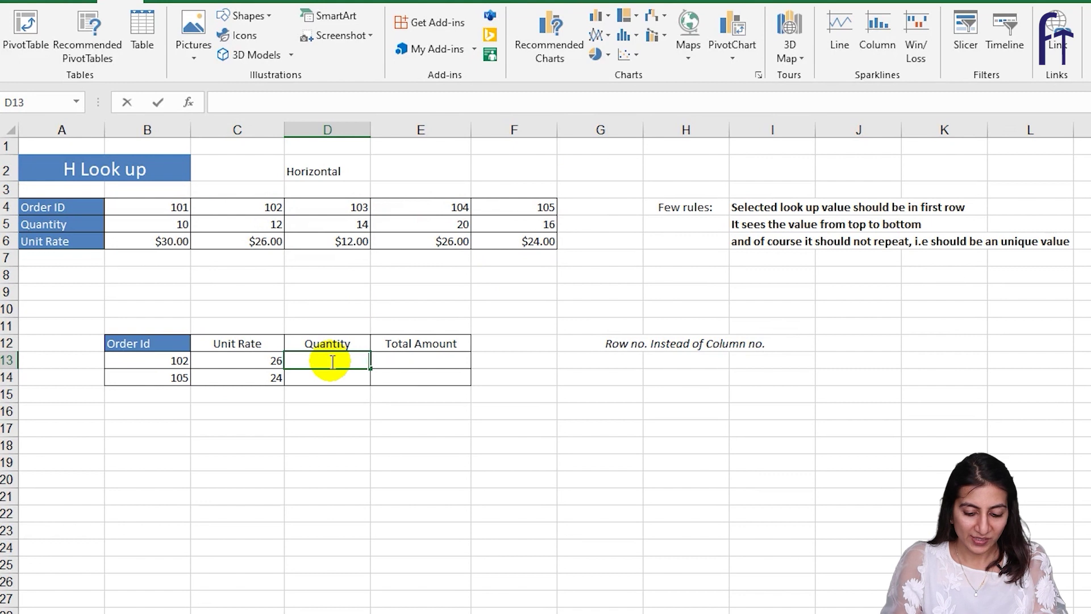
# - Enter =HLOOKUP(B13,$B$4:$F$6,2,0) in D13 so order 102's Quantity shows 12
pyautogui.write('=')
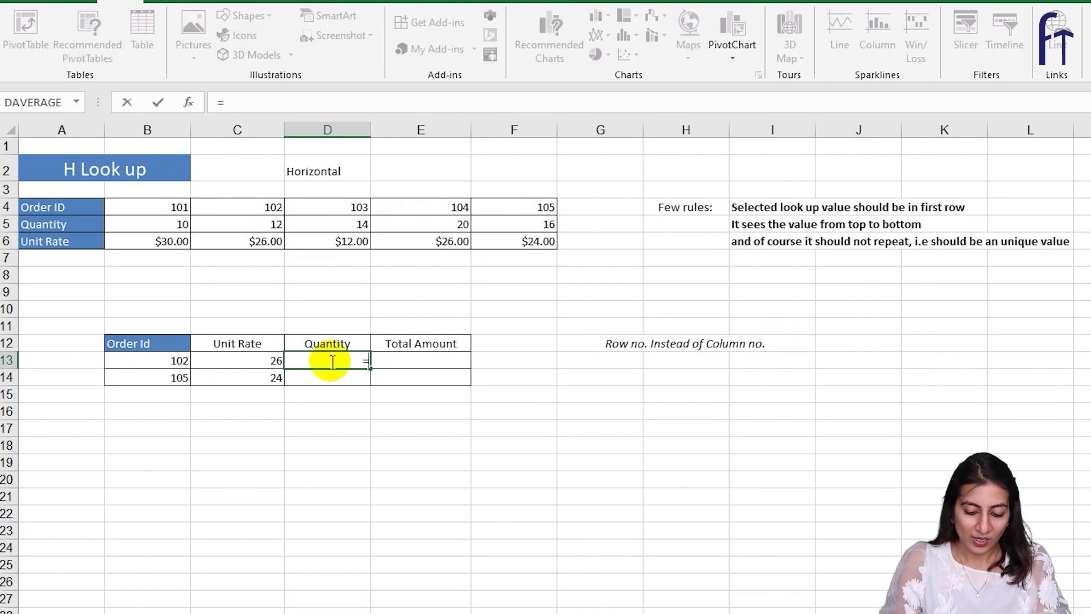
pyautogui.write('hl')
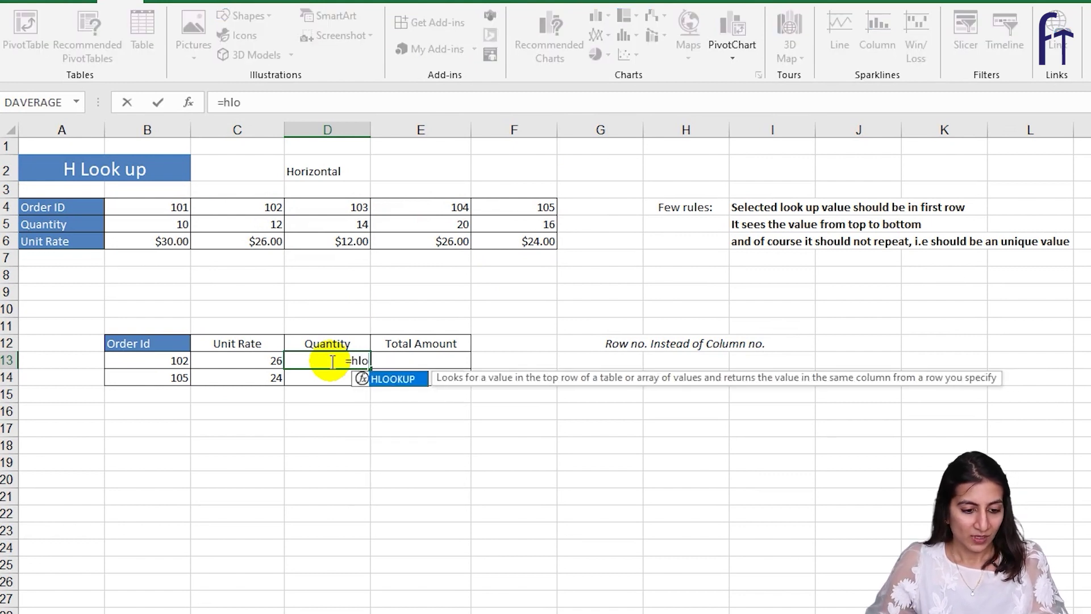
pyautogui.write('o')
pyautogui.press('Tab')
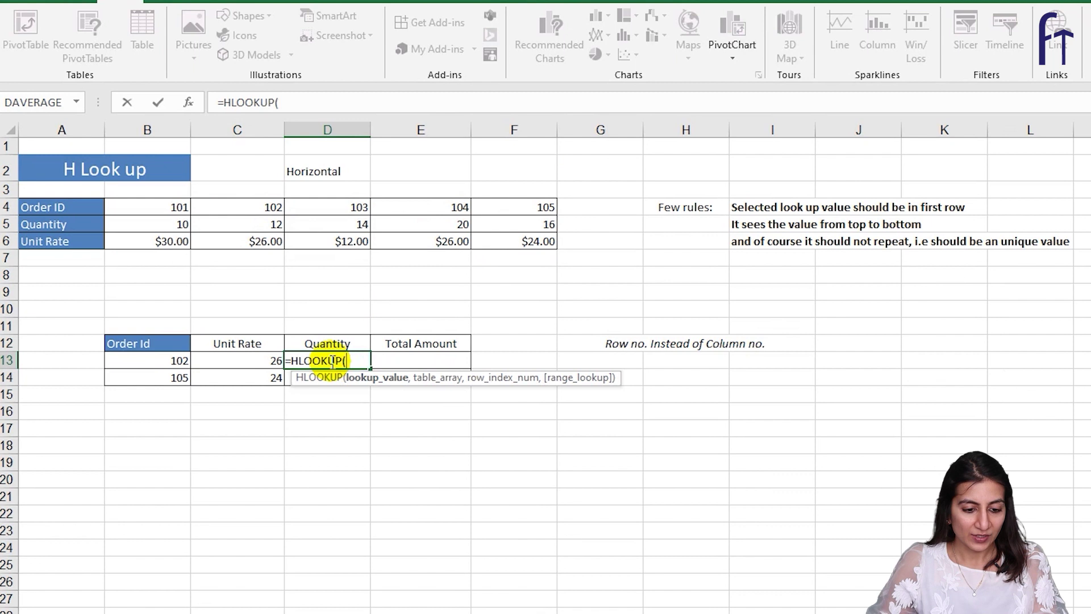
pyautogui.click(162, 360)
pyautogui.write(',')
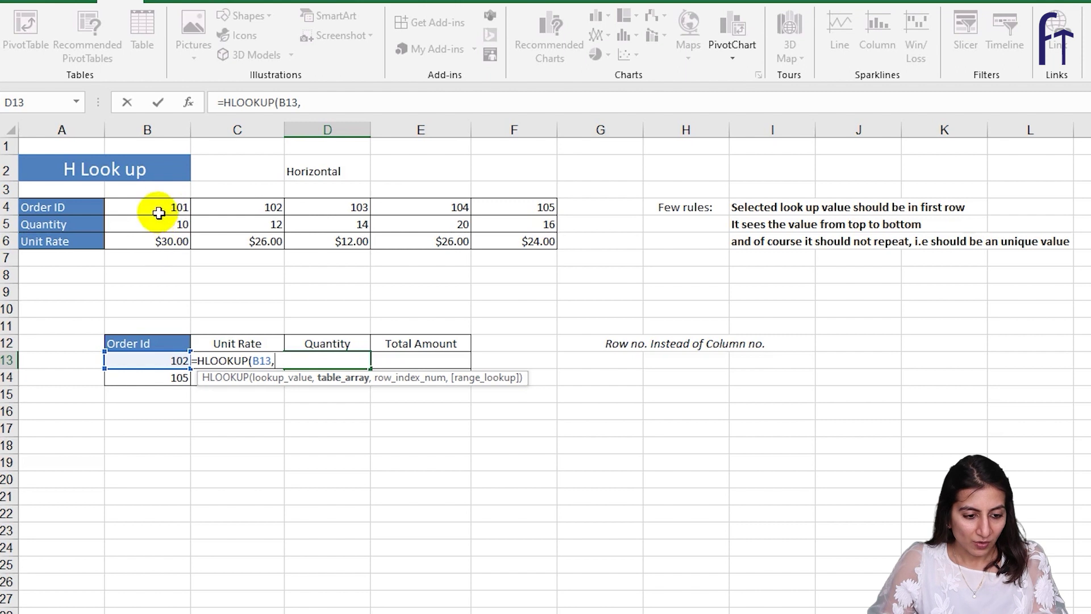
pyautogui.moveTo(161, 203); pyautogui.dragTo(483, 241)
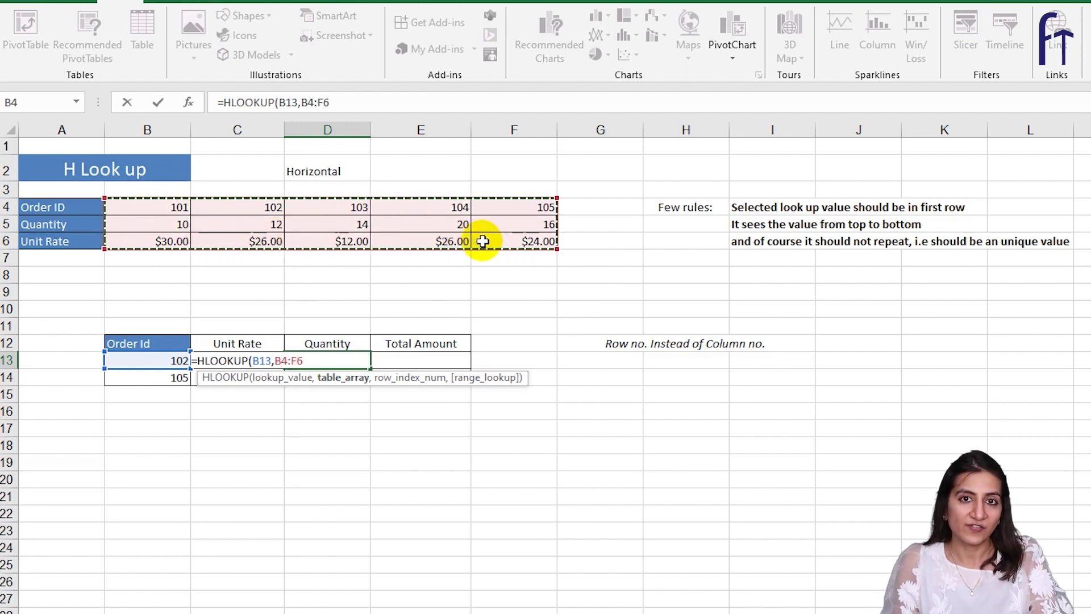
pyautogui.press('F4')
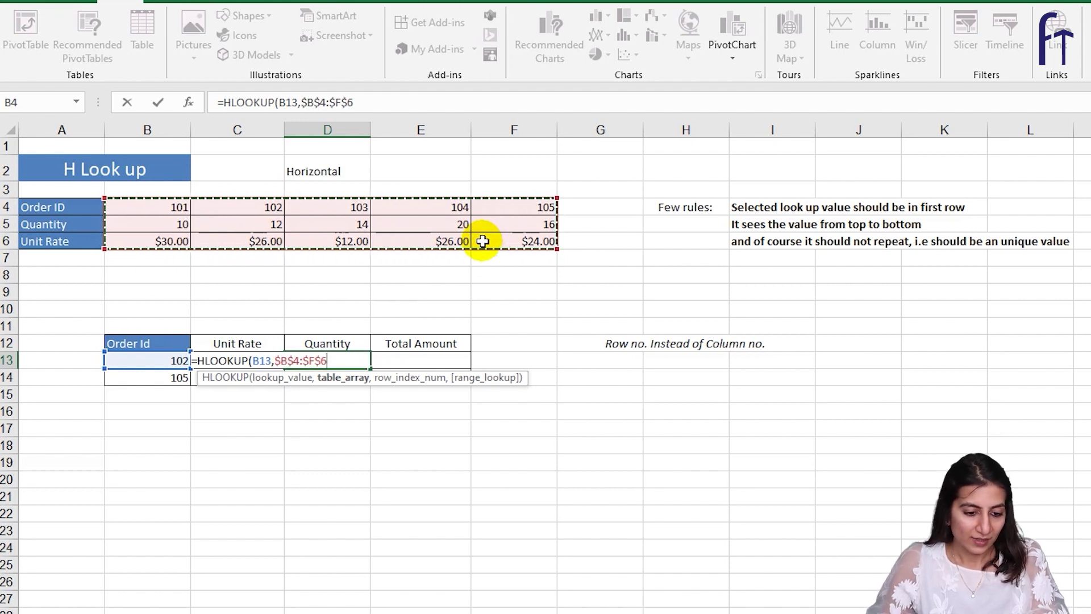
pyautogui.write(',')
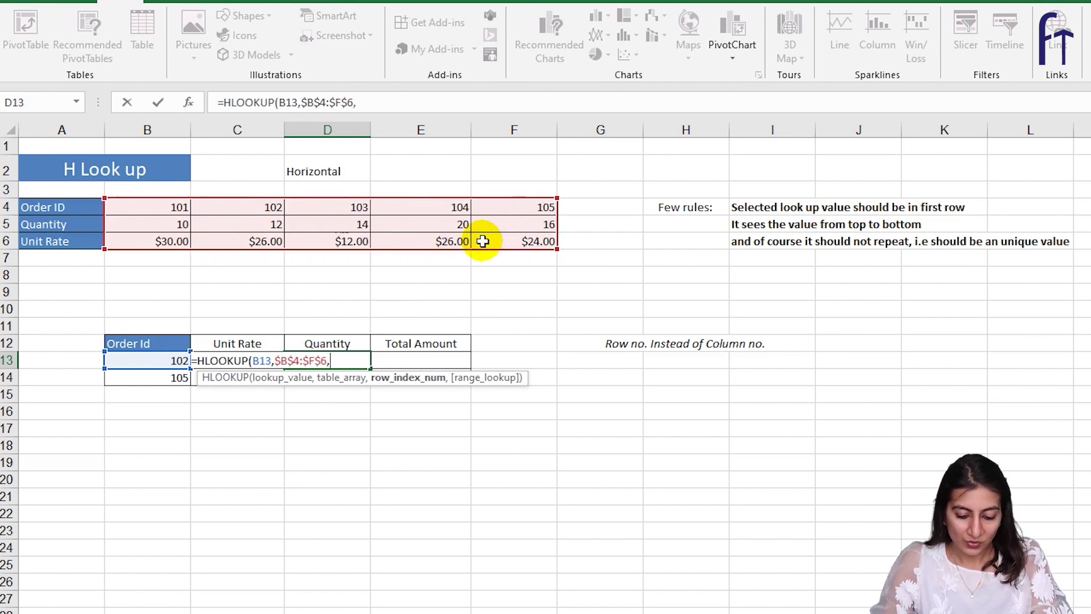
pyautogui.write('2,')
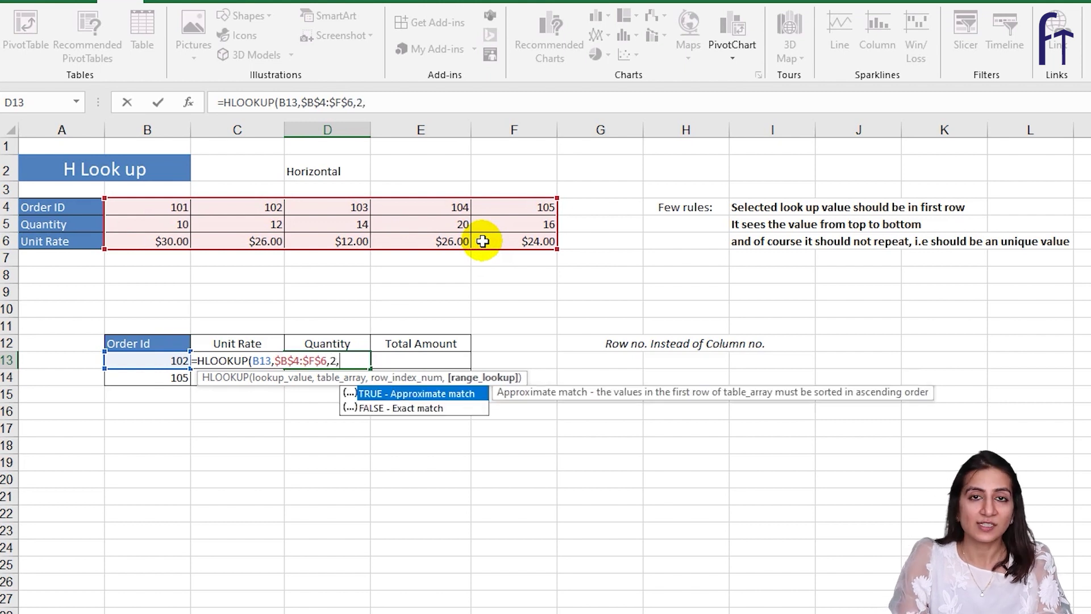
pyautogui.write('0')
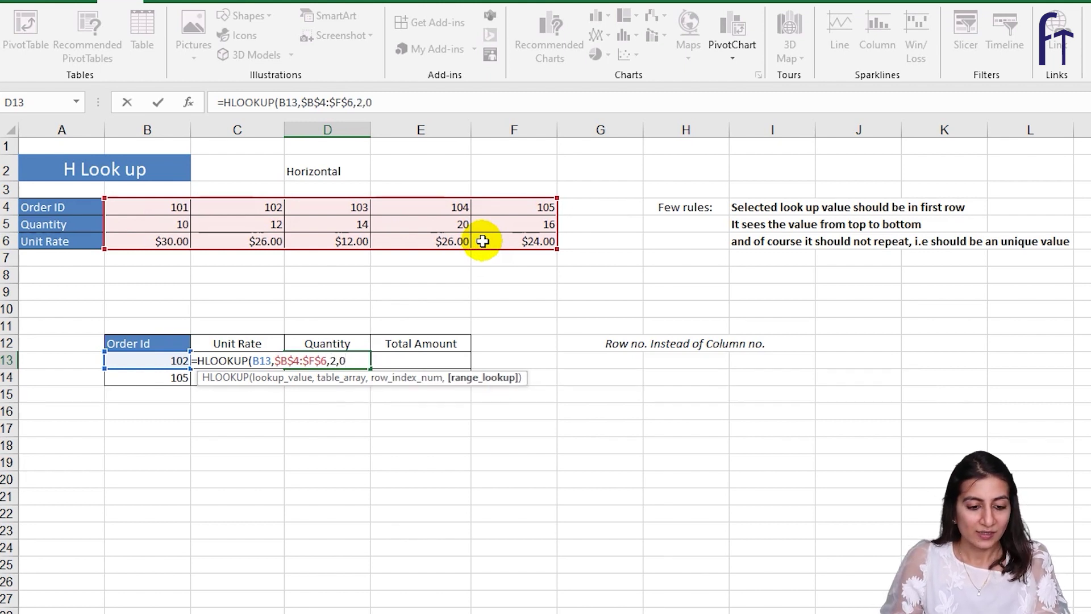
pyautogui.write(')')
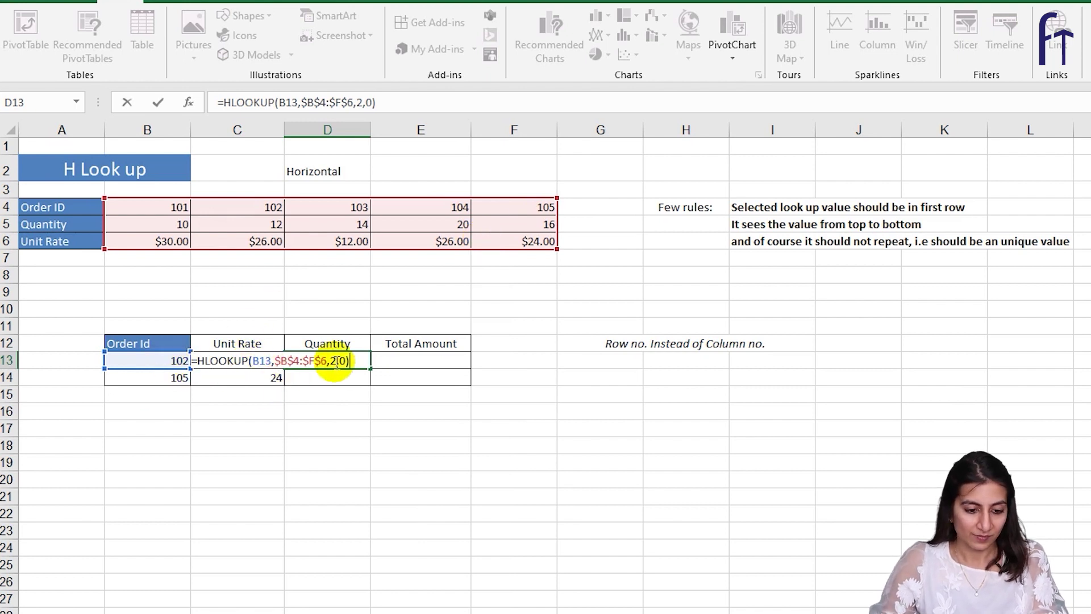
pyautogui.press('Return')
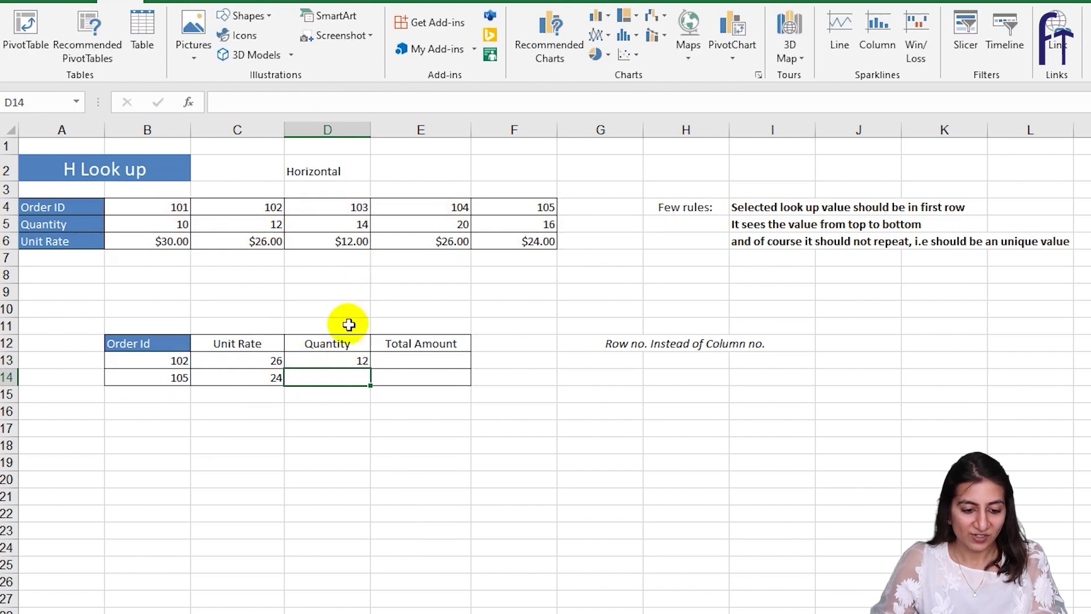
# - Fill the quantity formula down to D14 so order 105 shows 16
pyautogui.click(343, 361)
pyautogui.moveTo(371, 369); pyautogui.dragTo(370, 380)
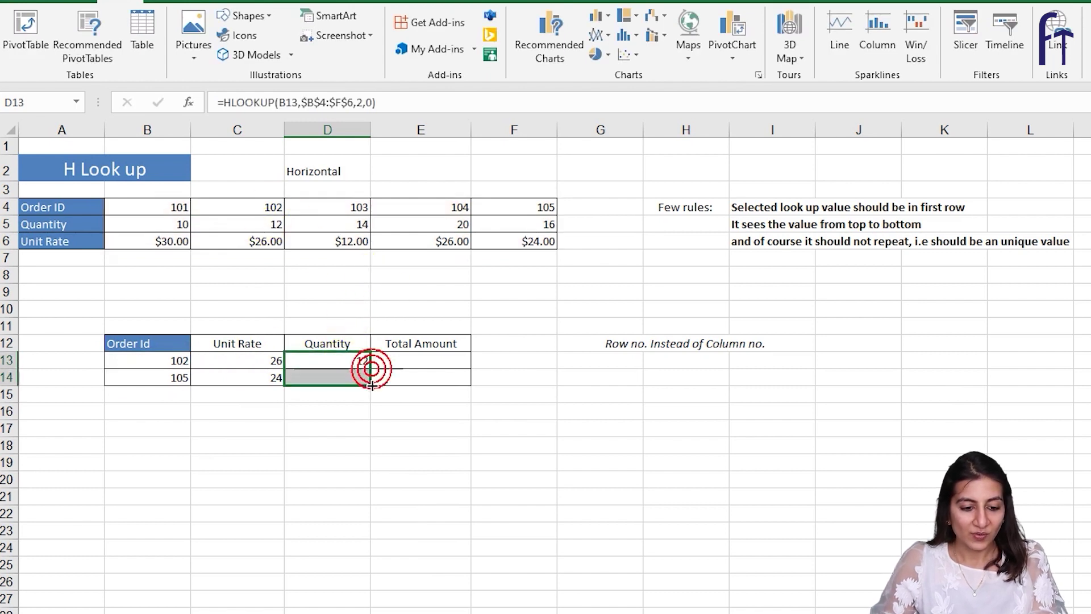
pyautogui.click(329, 428)
pyautogui.click(324, 377)
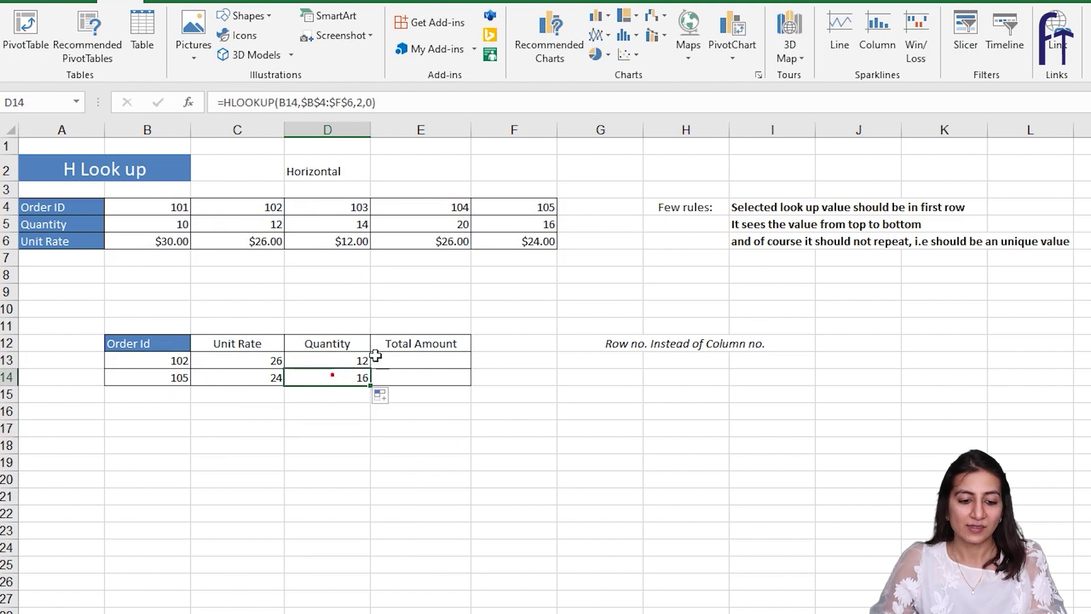
pyautogui.click(434, 364)
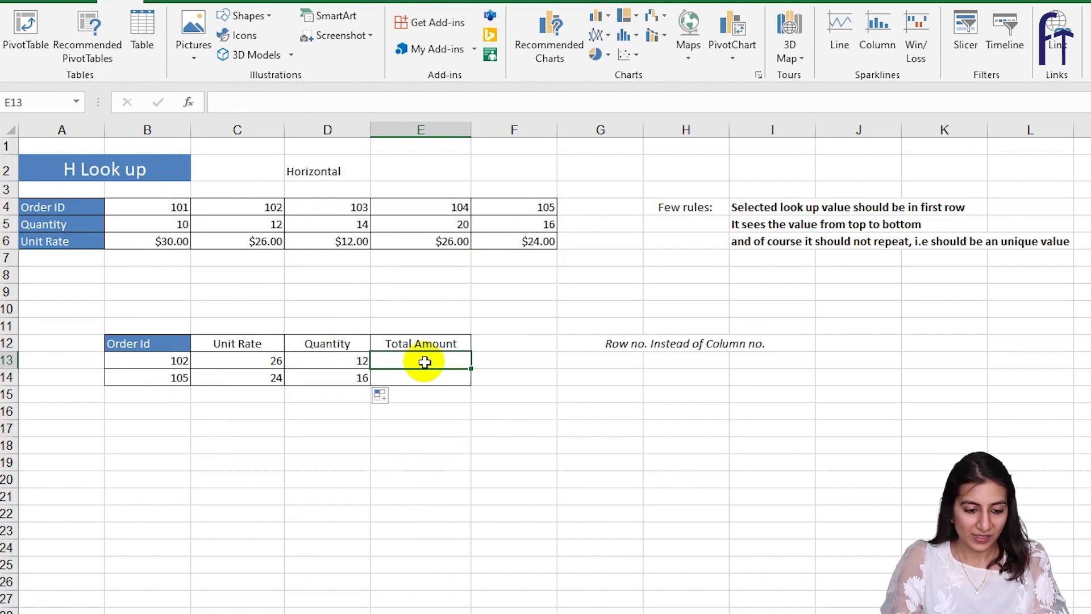
# - Enter =C13*D13 in E13 for a 312 Total Amount and drag it down toward E14
pyautogui.write('=')
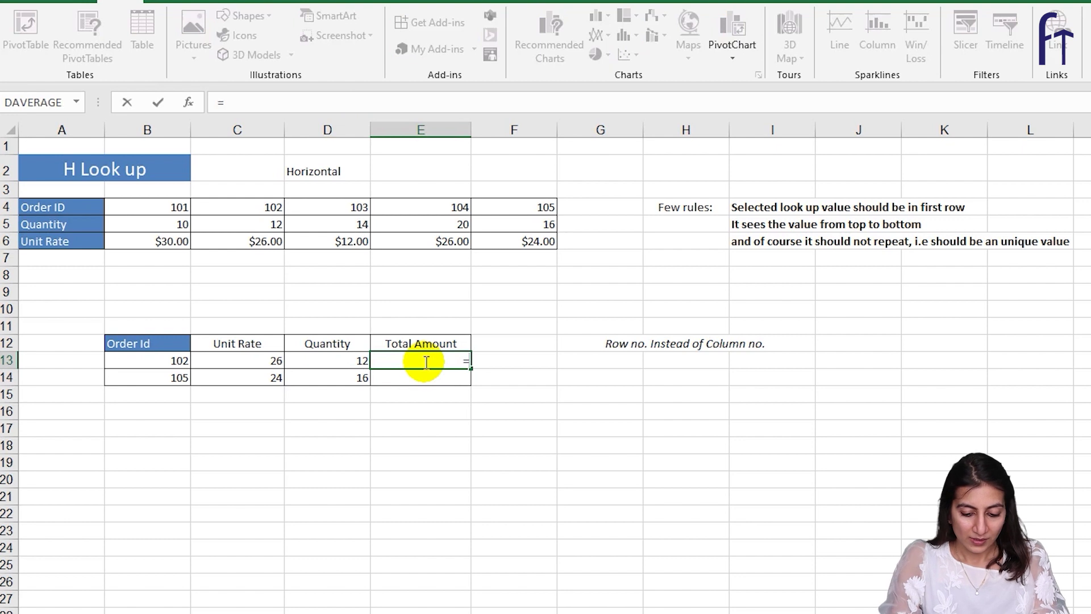
pyautogui.click(245, 360)
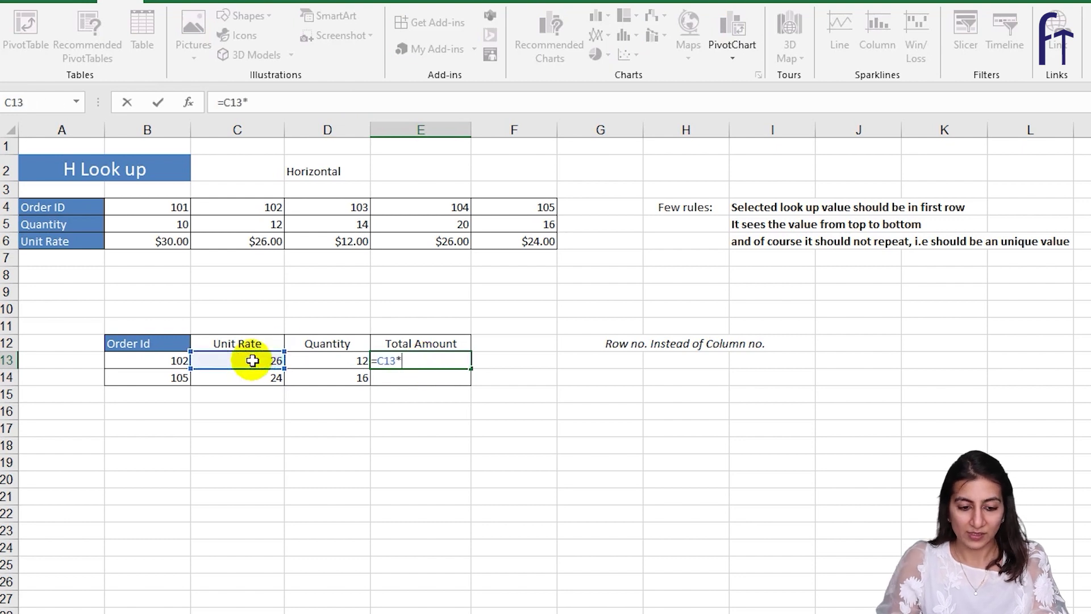
pyautogui.write('*')
pyautogui.click(301, 361)
pyautogui.press('Return')
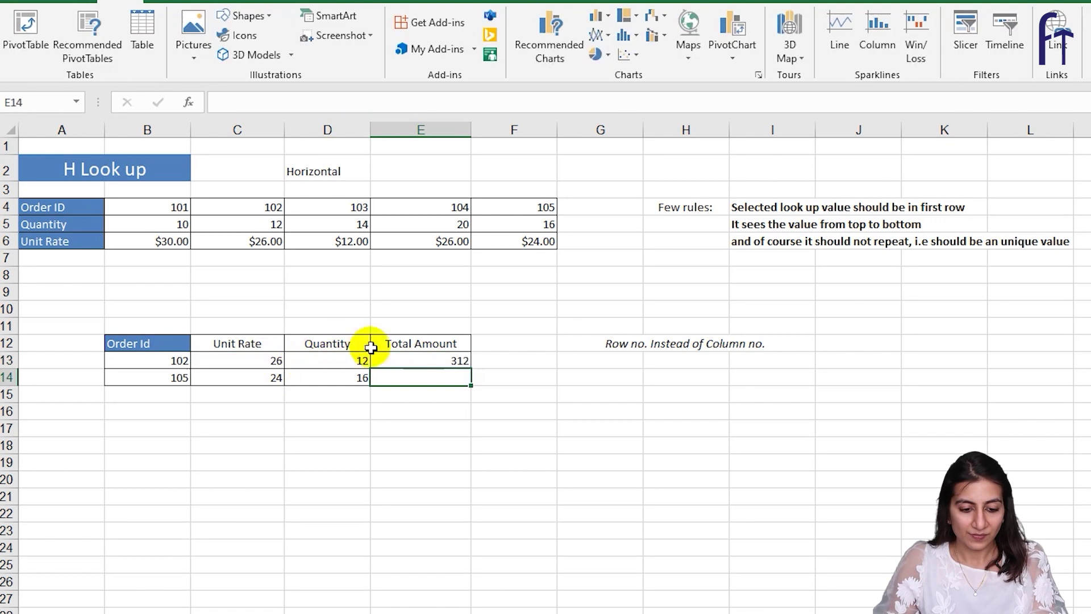
pyautogui.click(419, 360)
pyautogui.moveTo(470, 368); pyautogui.dragTo(467, 385)
# - Complete the fill so order 105's Total Amount shows 384, then select I4
pyautogui.click(563, 375)
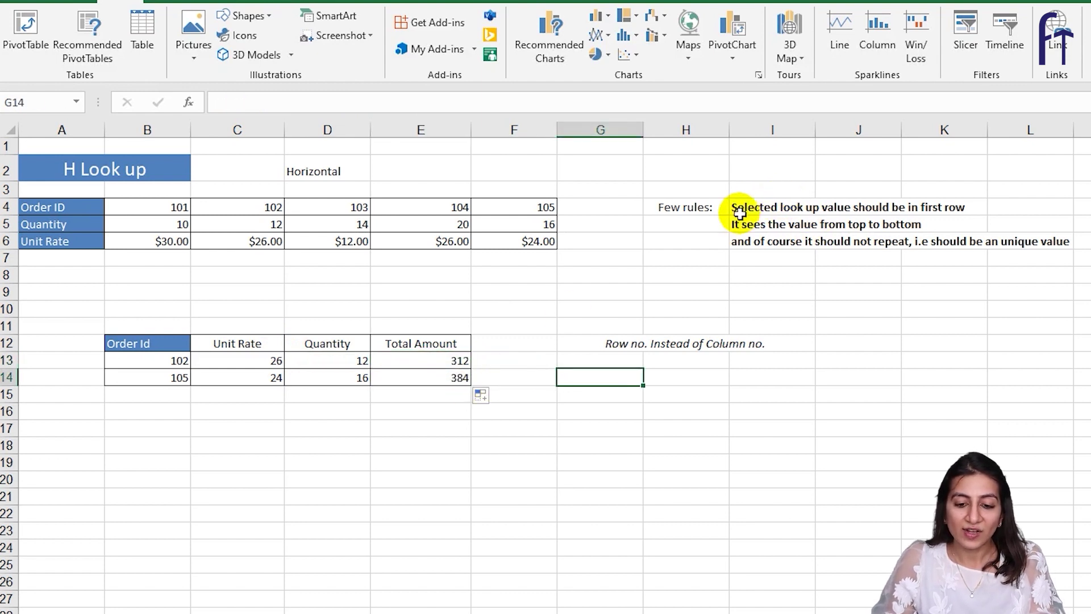
pyautogui.click(758, 208)
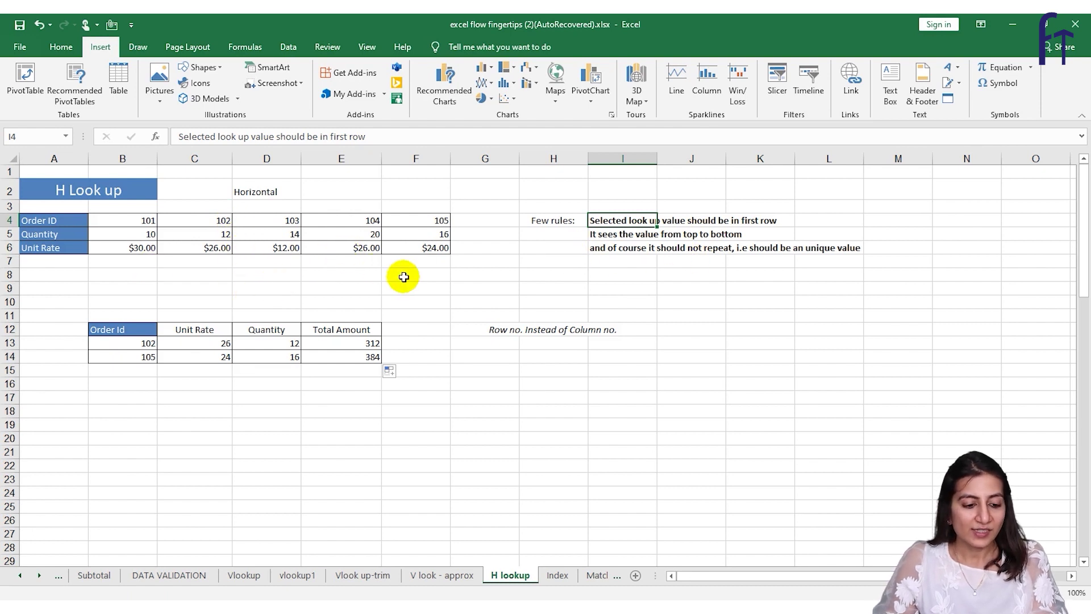
pyautogui.scroll(-7, 404, 277)
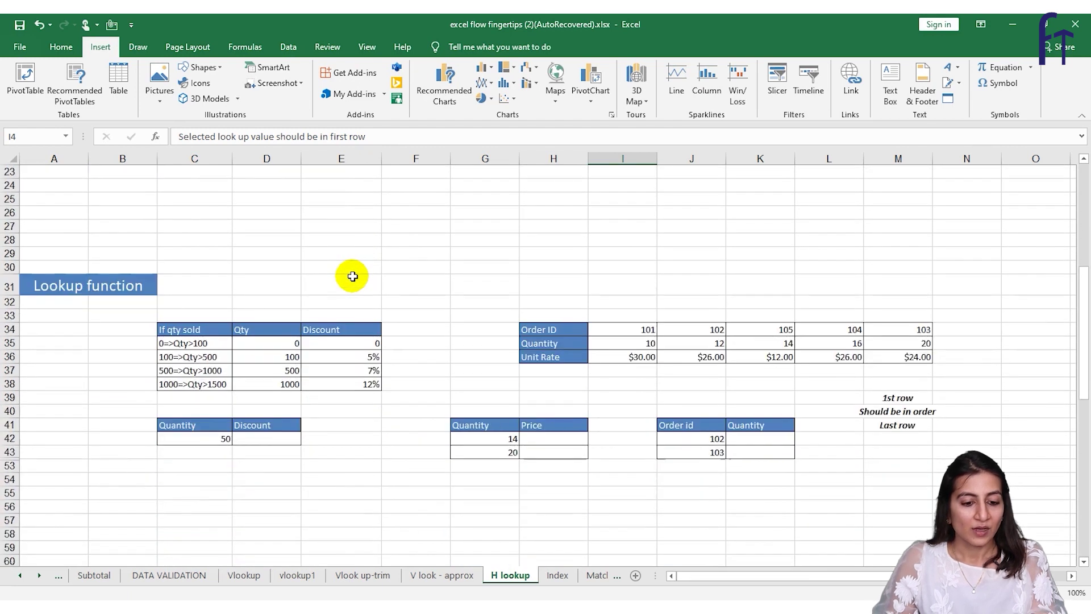
# - Scroll down to the Lookup function practice area and select the Discount cell D42
pyautogui.scroll(-1, 352, 276)
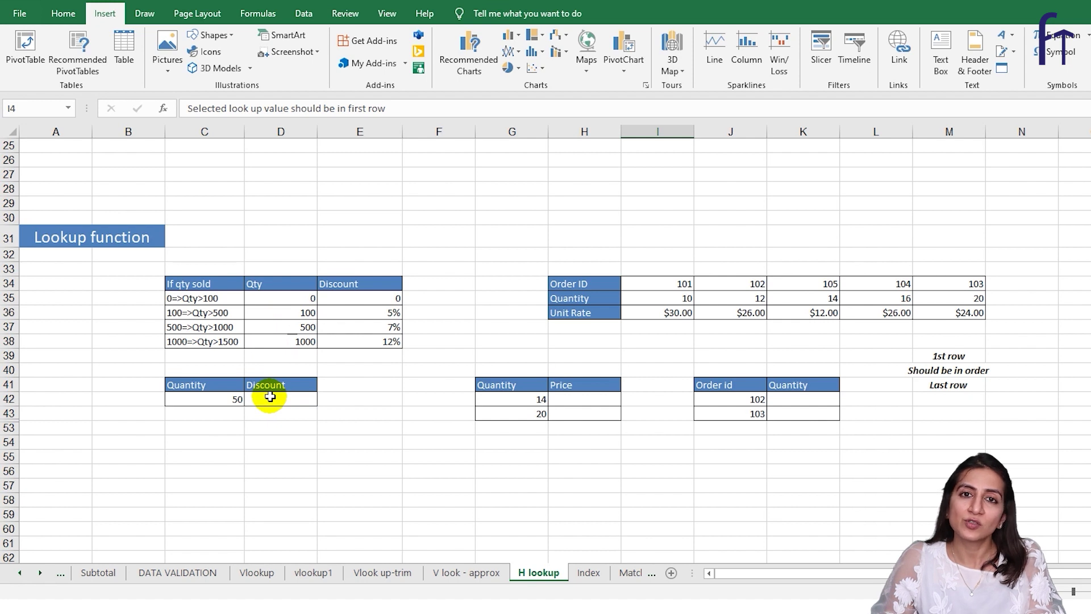
pyautogui.click(270, 397)
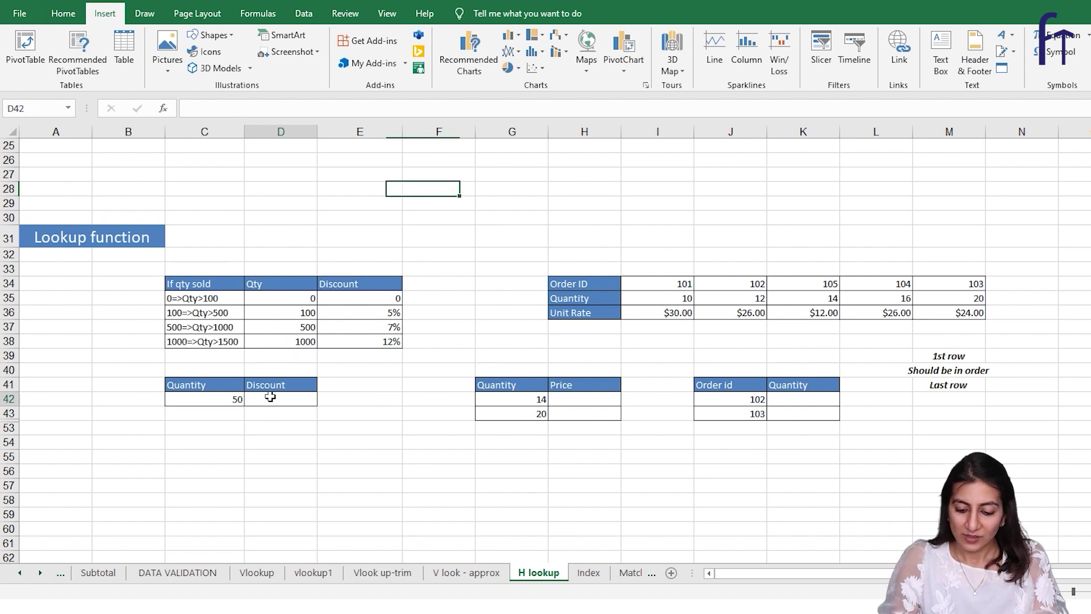
pyautogui.click(270, 397)
# - Enter =LOOKUP(C42,D35:E38) in D42 so quantity 50 gets a 0% discount
pyautogui.write('=')
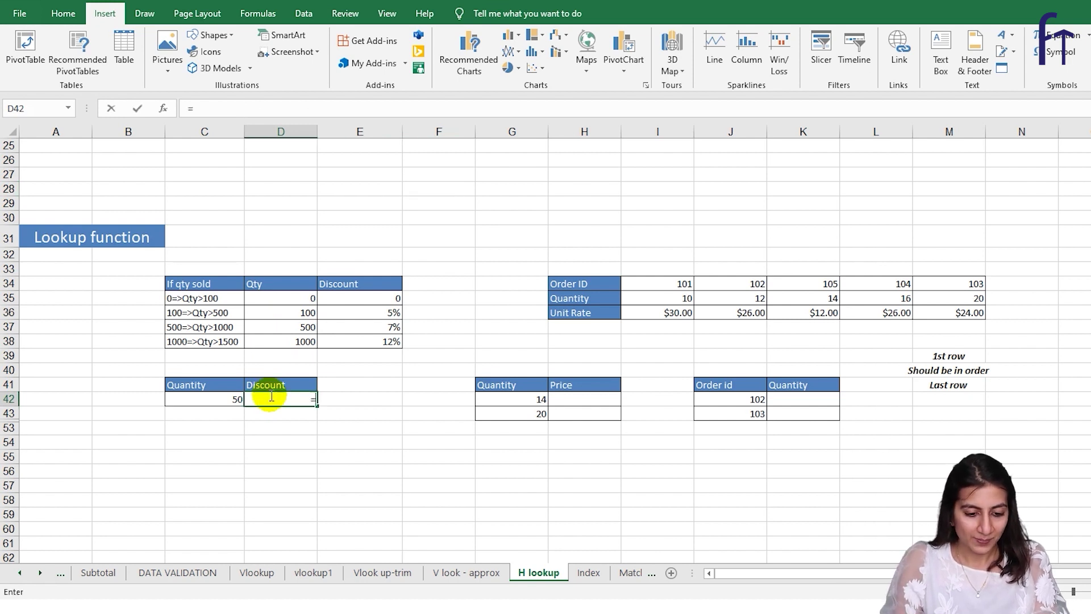
pyautogui.write('loo')
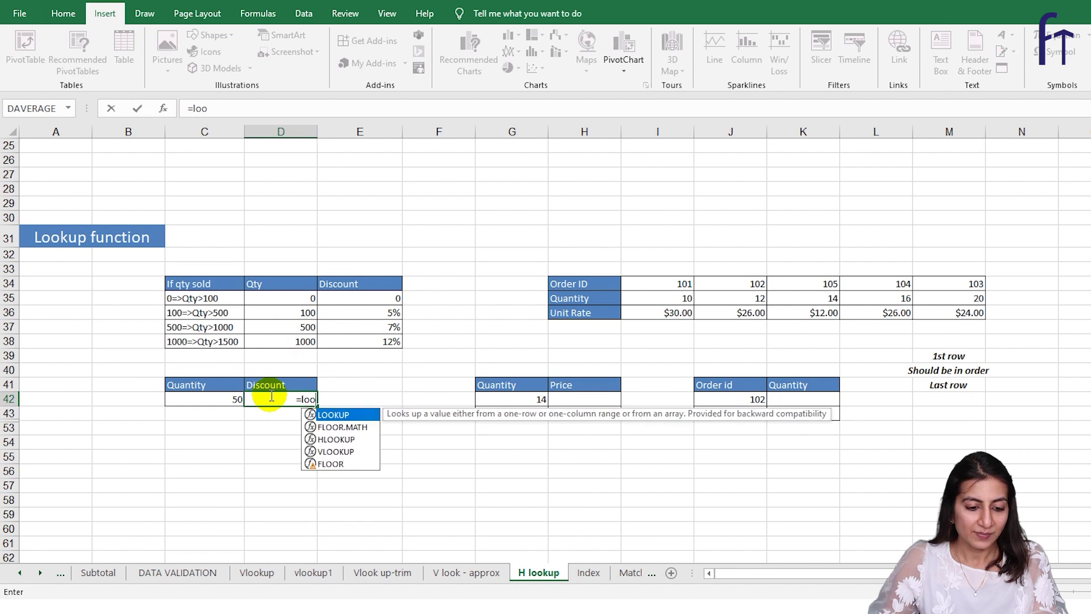
pyautogui.press('Tab')
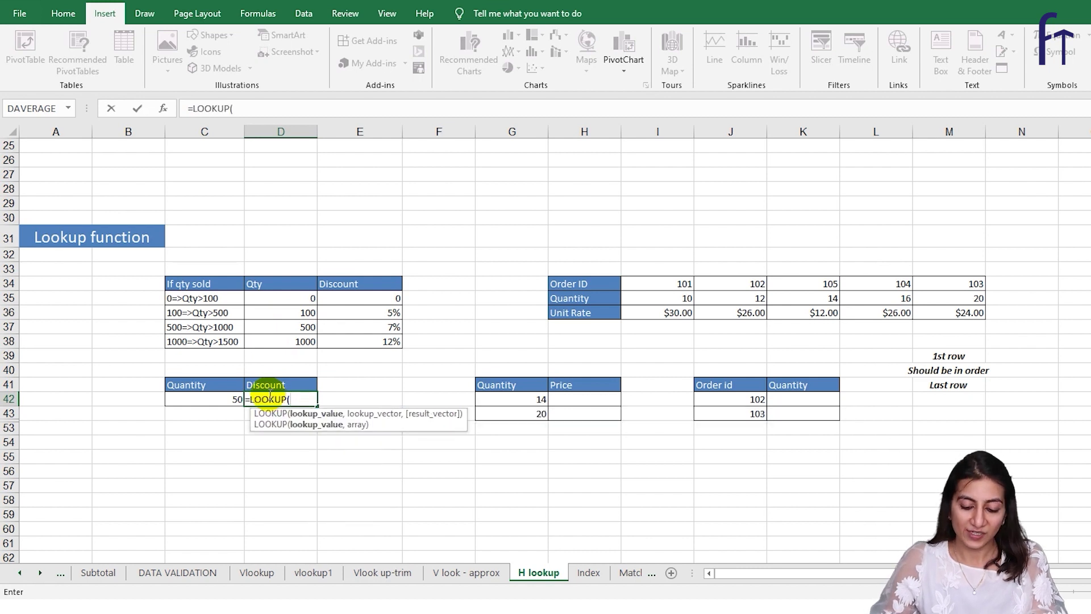
pyautogui.click(213, 397)
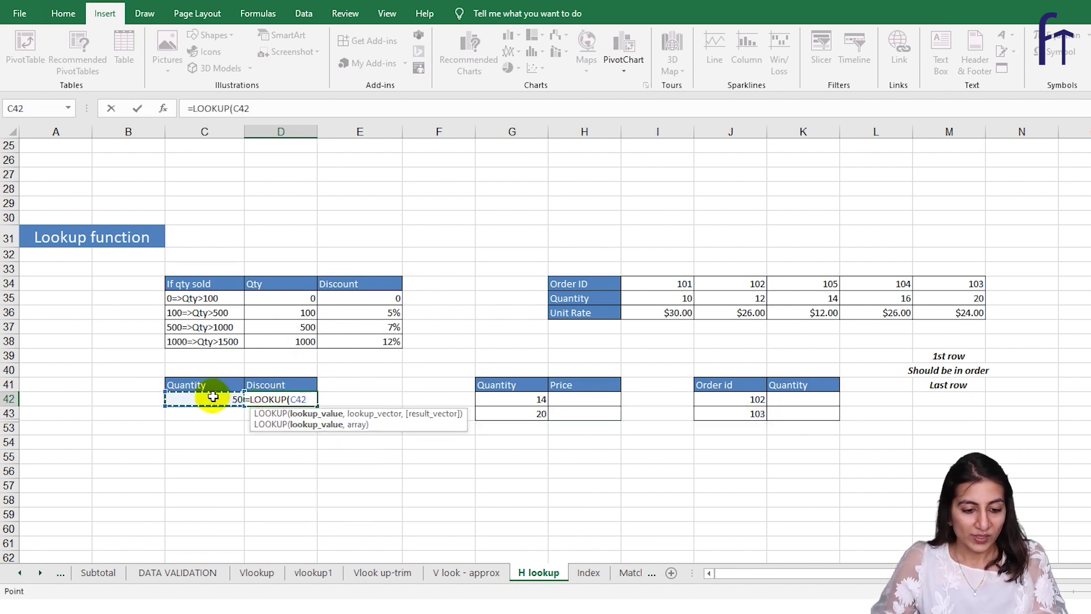
pyautogui.write(',')
pyautogui.moveTo(294, 297); pyautogui.dragTo(348, 339)
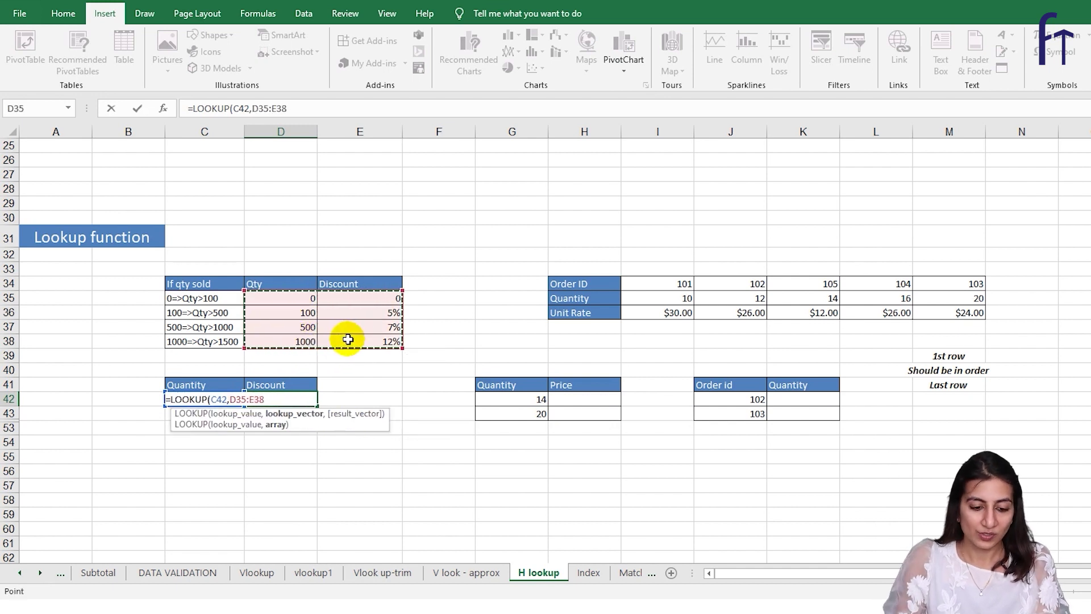
pyautogui.write(')')
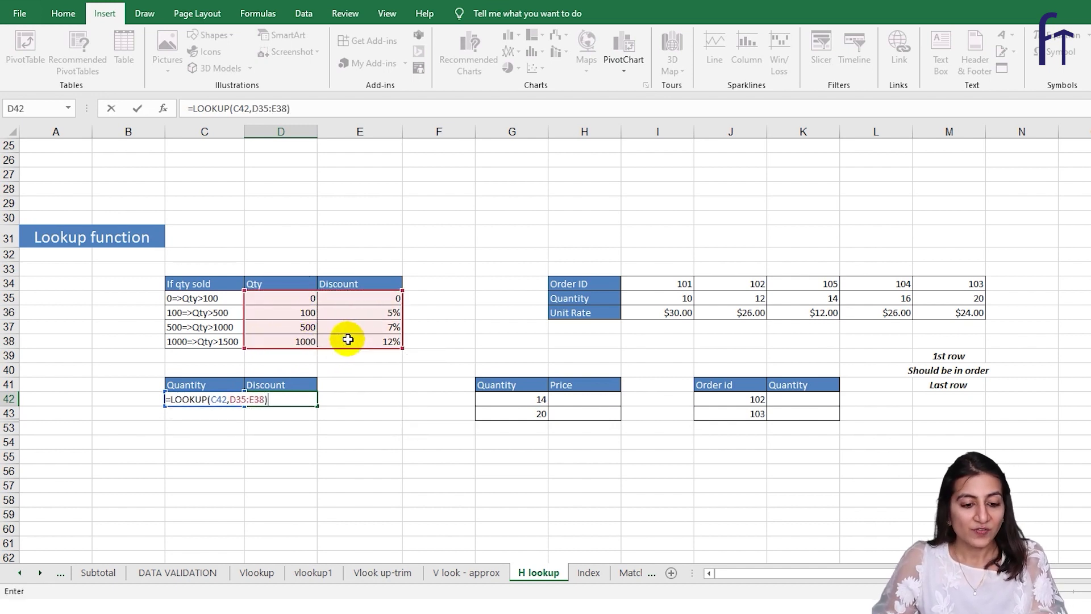
pyautogui.press('Return')
pyautogui.click(227, 402)
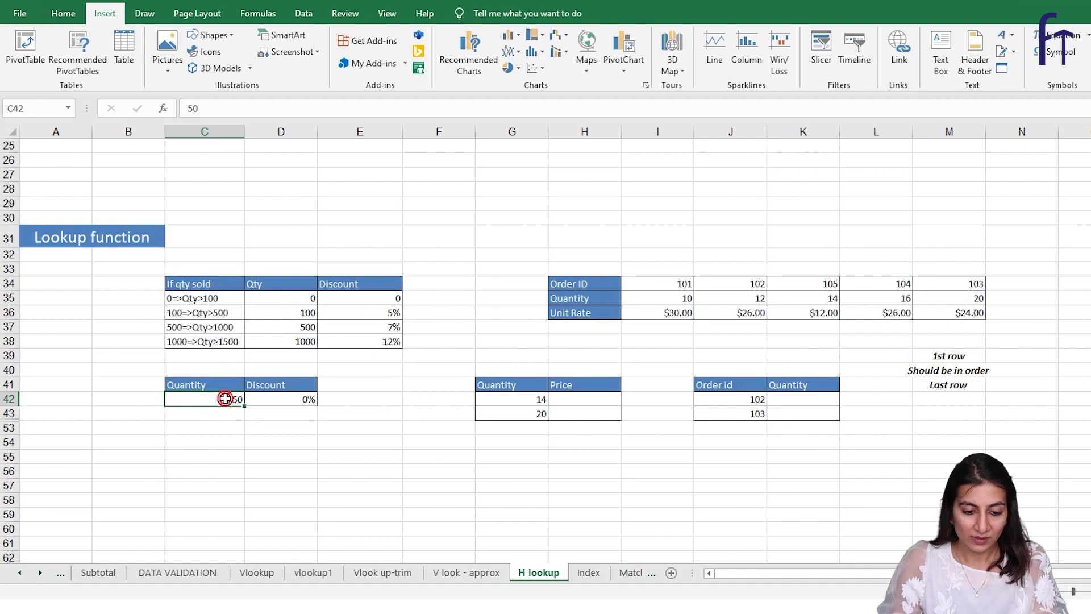
# - Change the quantity to 100, then enter 450 in C43 and C42 so the discount becomes 5%
pyautogui.write('100')
pyautogui.press('Return')
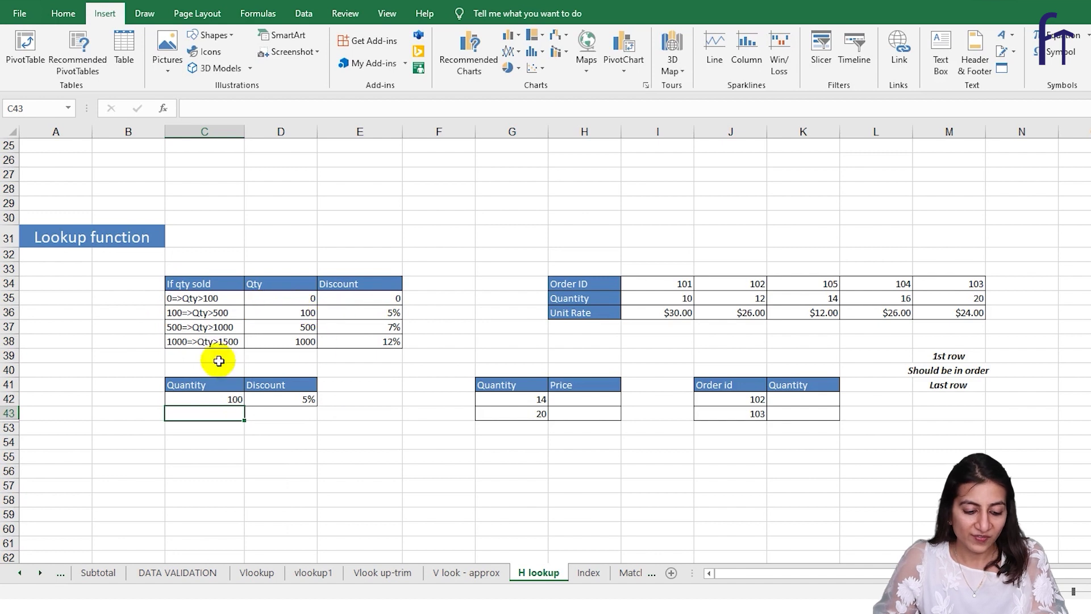
pyautogui.press('F2')
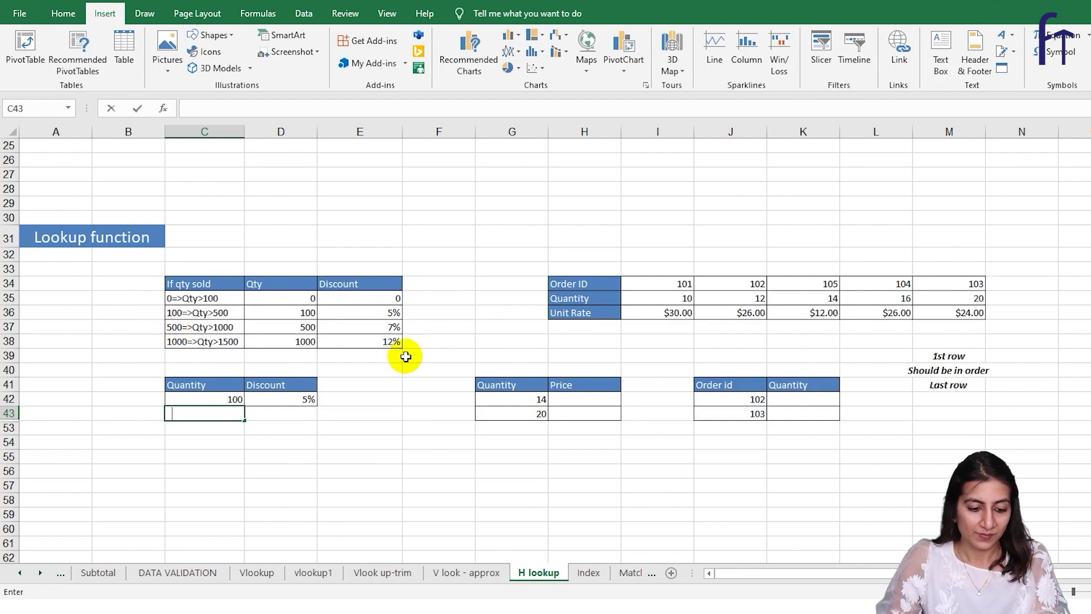
pyautogui.write('450')
pyautogui.press('Return')
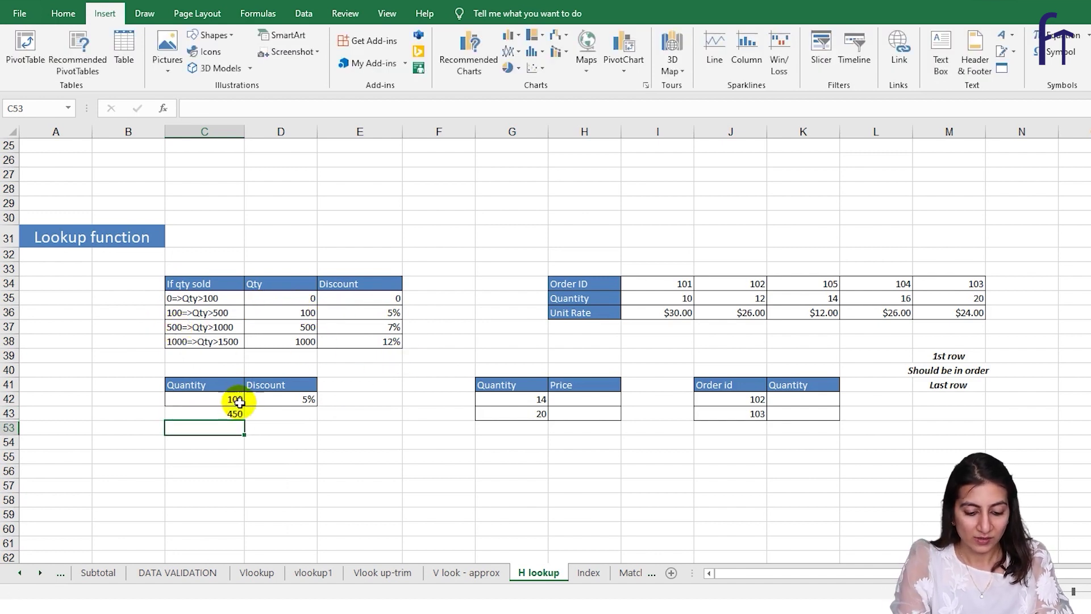
pyautogui.click(234, 400)
pyautogui.write('450')
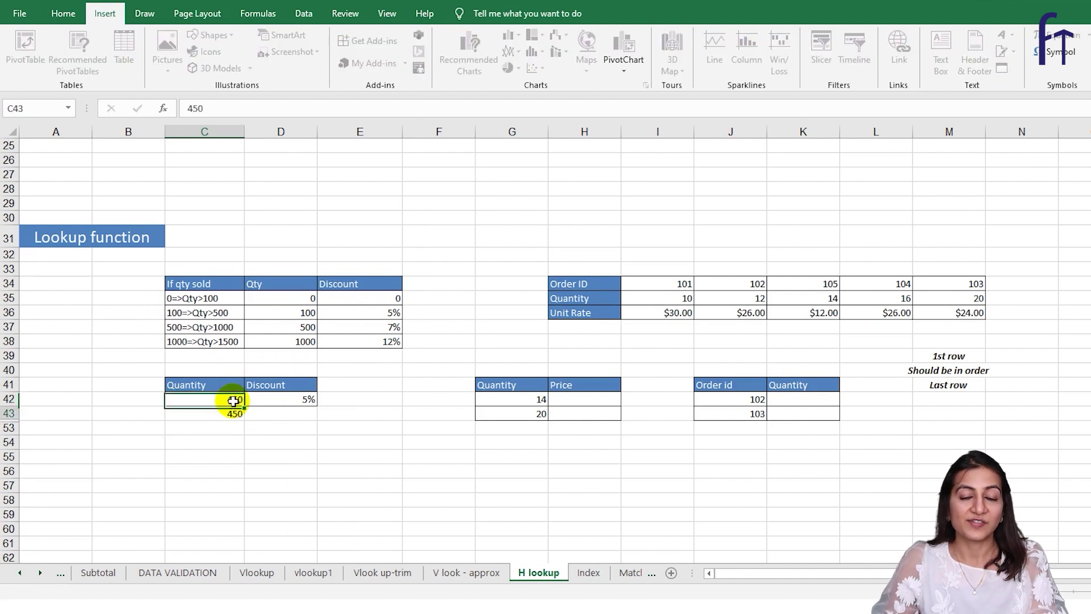
pyautogui.press('Return')
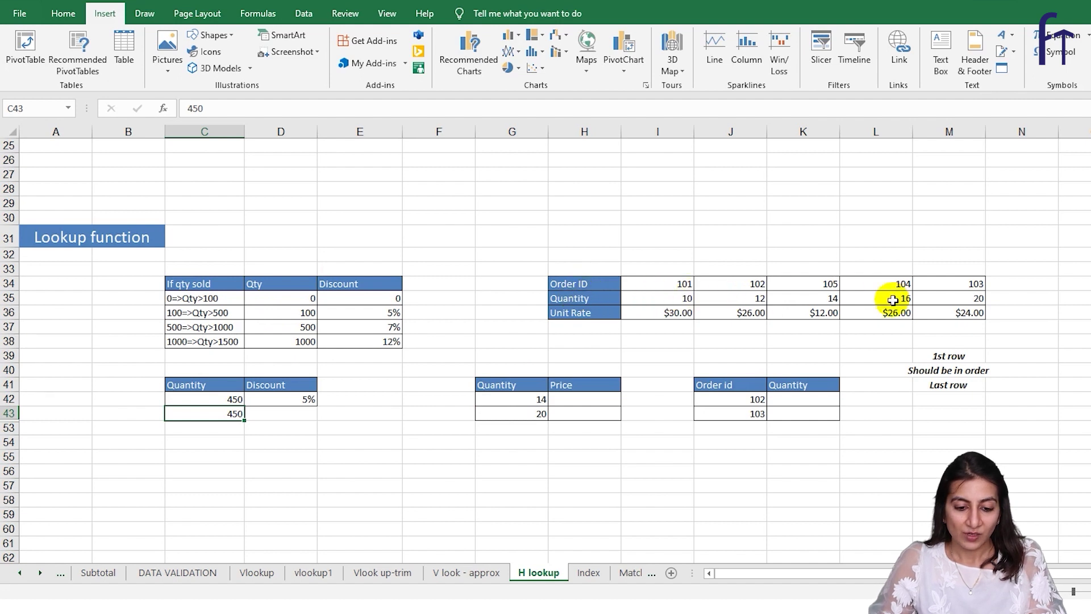
pyautogui.click(518, 401)
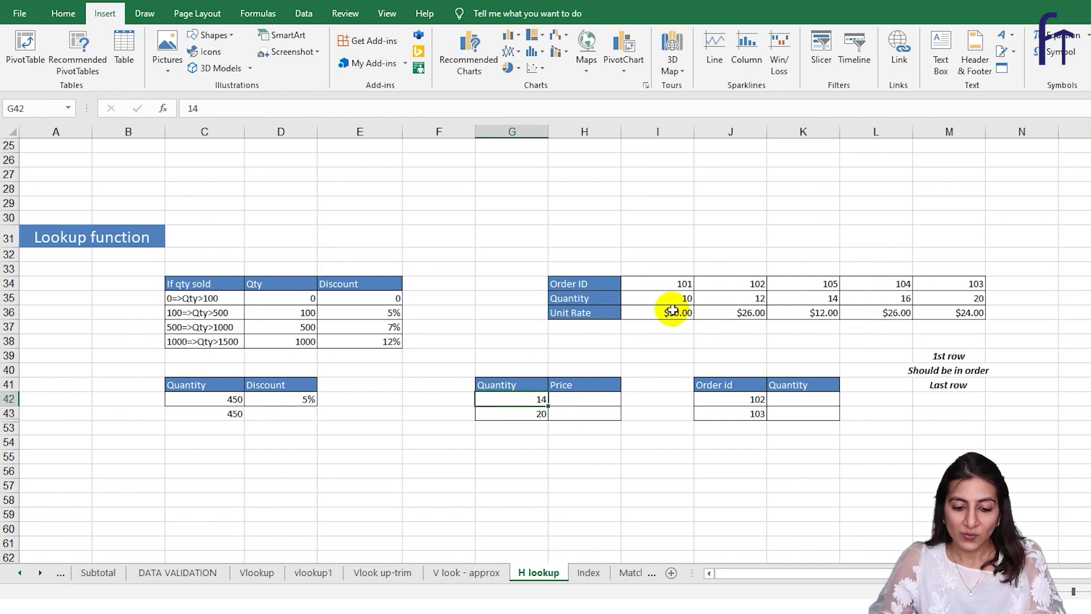
# - Enter =LOOKUP(G42,I35:M36) in H42 so quantity 14 gets price 12
pyautogui.click(584, 400)
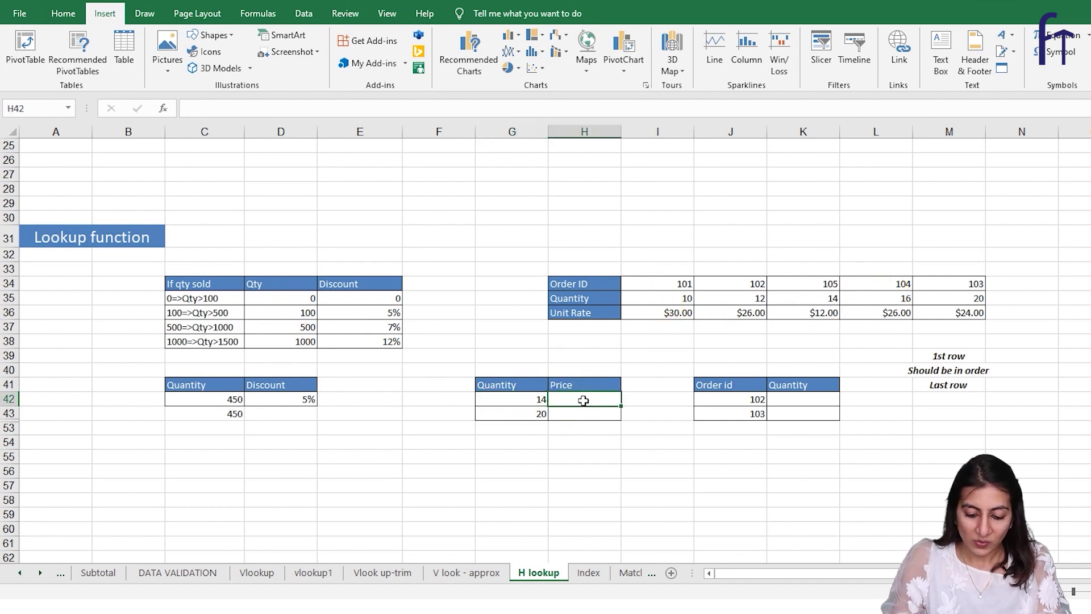
pyautogui.write('=lo')
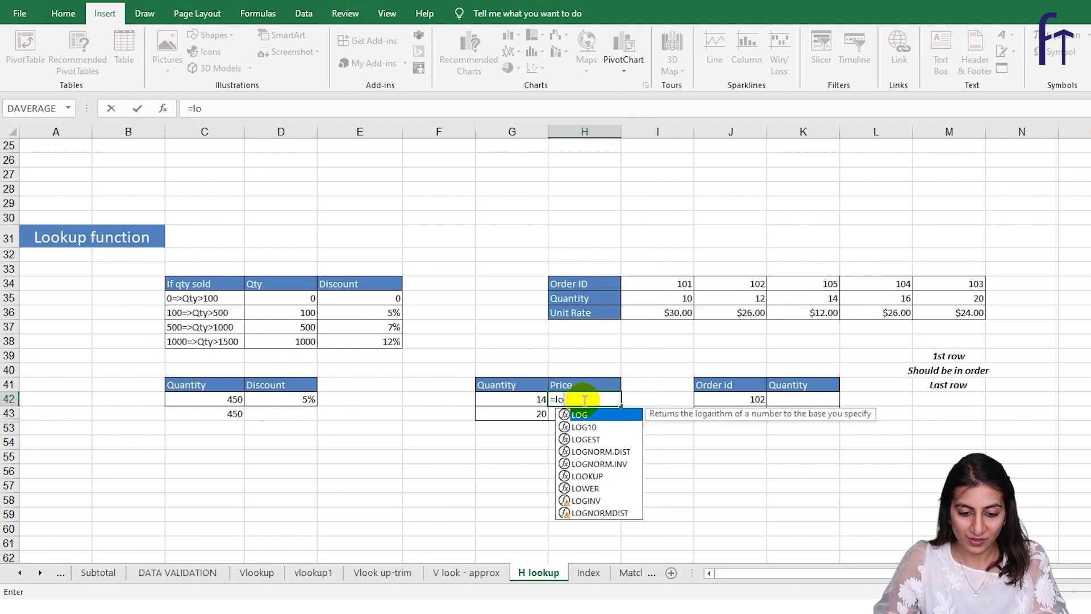
pyautogui.press('Down')
pyautogui.press('Down')
pyautogui.press('Down')
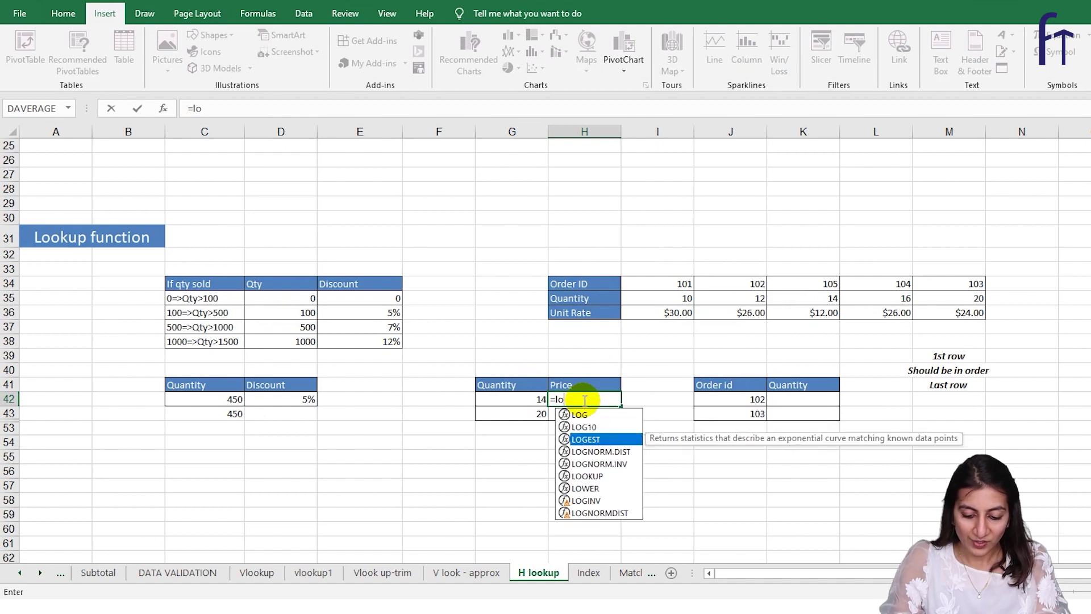
pyautogui.write('o')
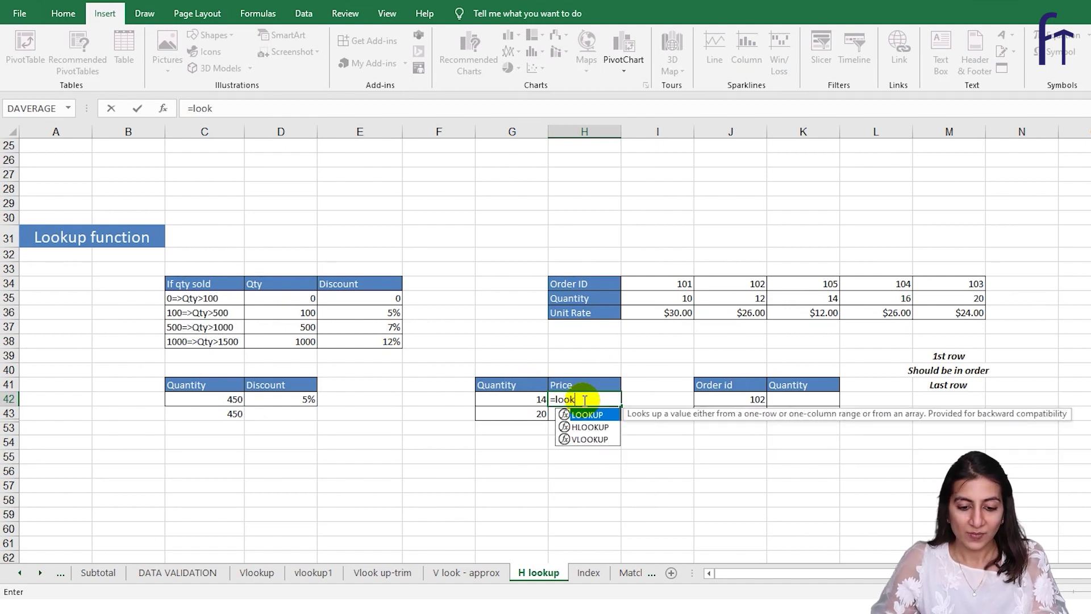
pyautogui.write('k')
pyautogui.press('Tab')
pyautogui.click(510, 400)
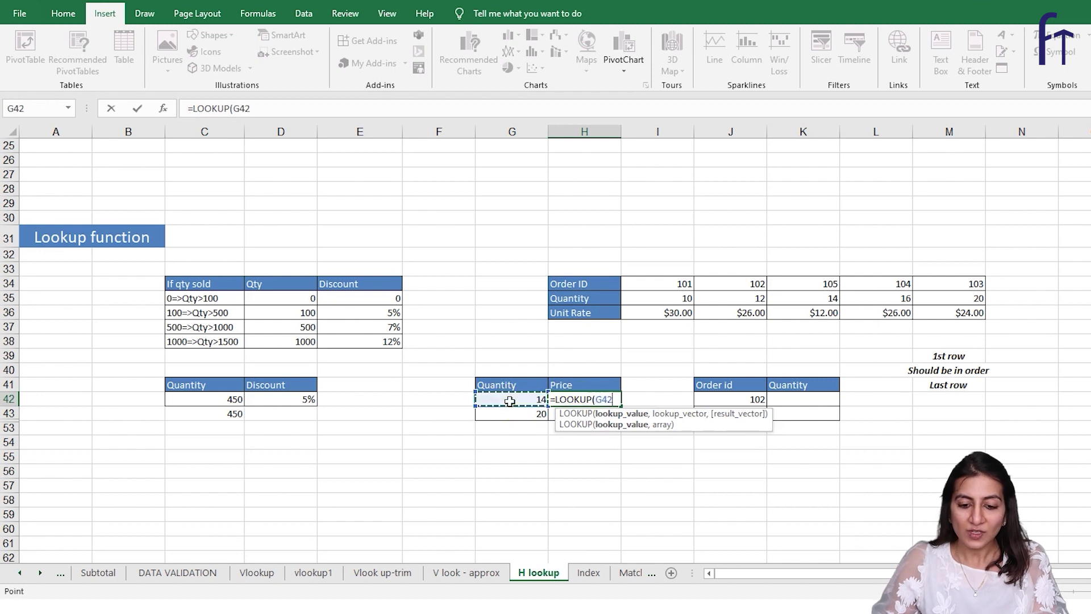
pyautogui.write(',')
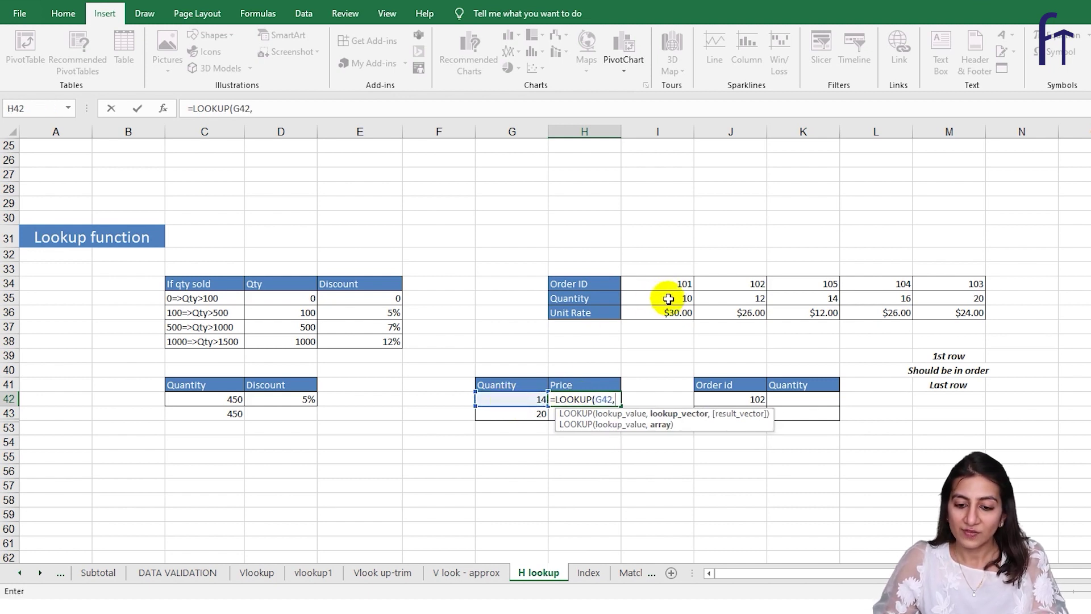
pyautogui.moveTo(661, 297); pyautogui.dragTo(925, 311)
pyautogui.write(')')
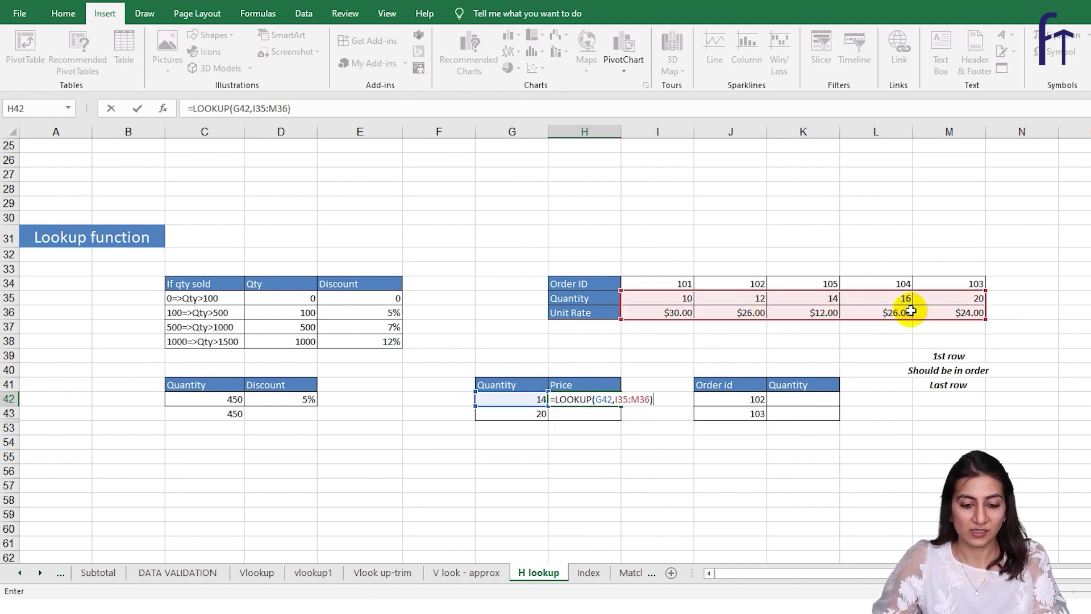
pyautogui.press('Return')
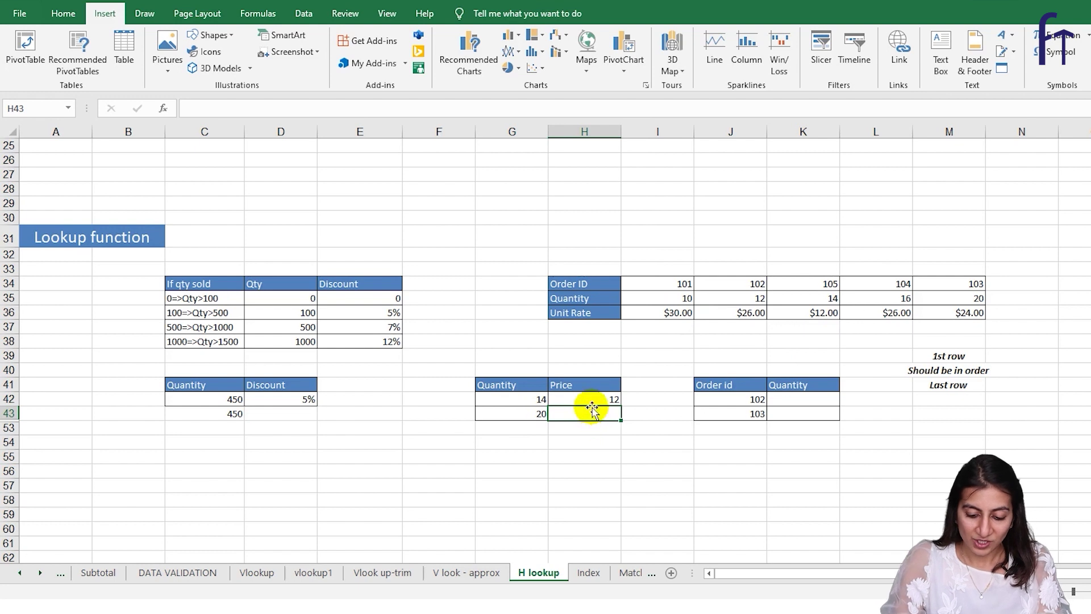
# - Enter =LOOKUP(G43,I35:M36) in H43 so quantity 20 gets price 24
pyautogui.write('=look')
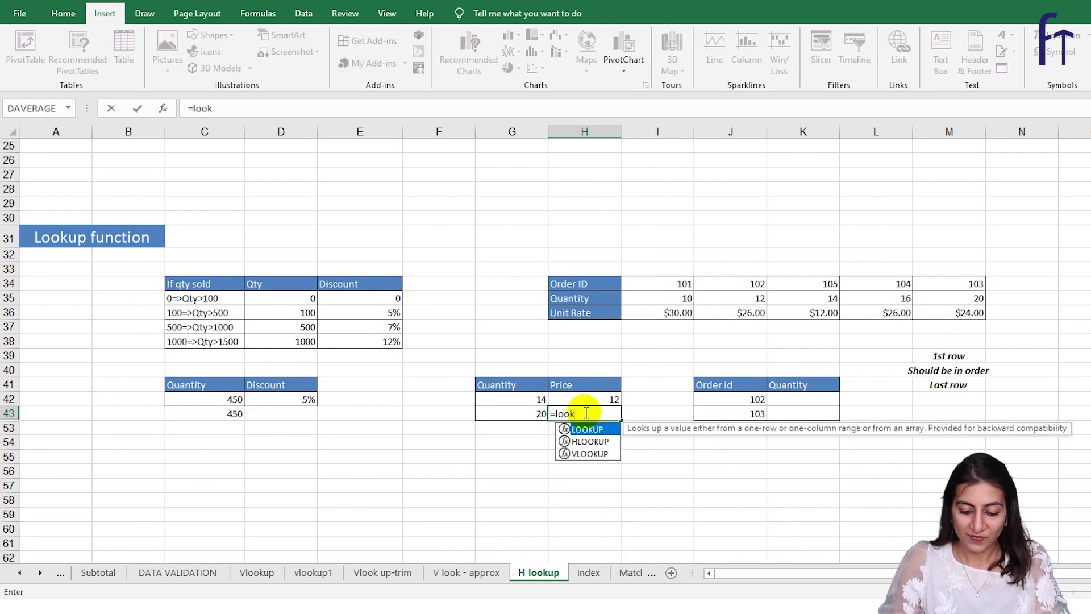
pyautogui.press('Tab')
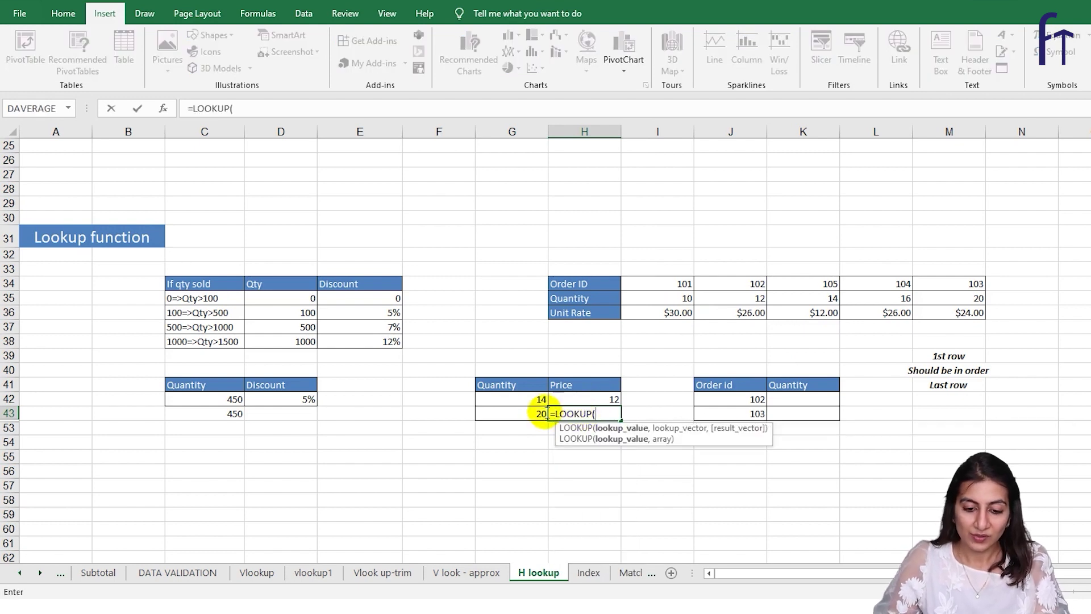
pyautogui.click(523, 413)
pyautogui.write(',')
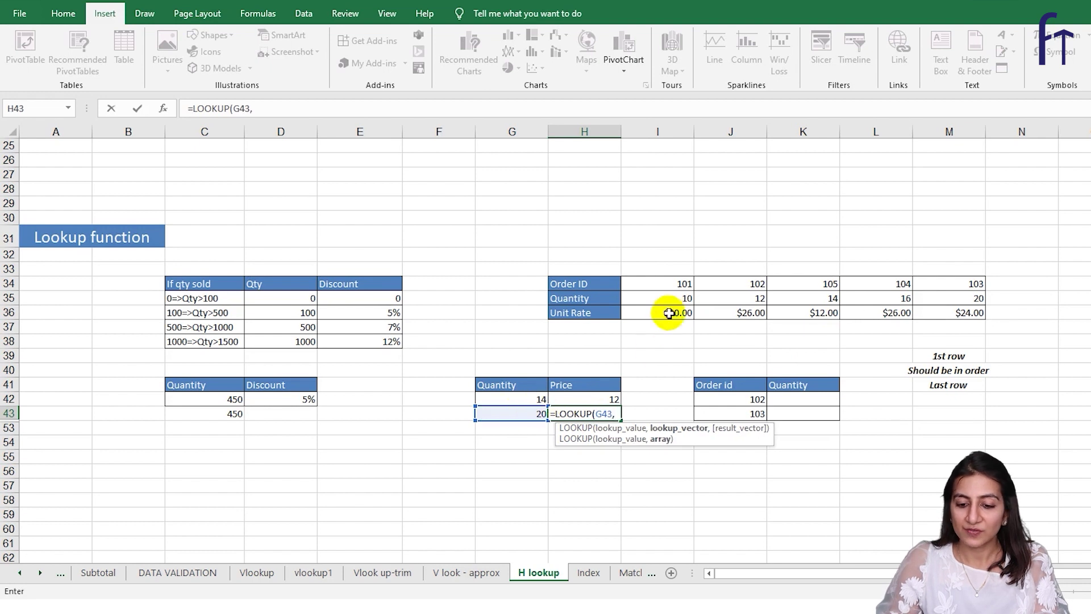
pyautogui.moveTo(670, 298); pyautogui.dragTo(927, 309)
pyautogui.write(')')
pyautogui.press('Return')
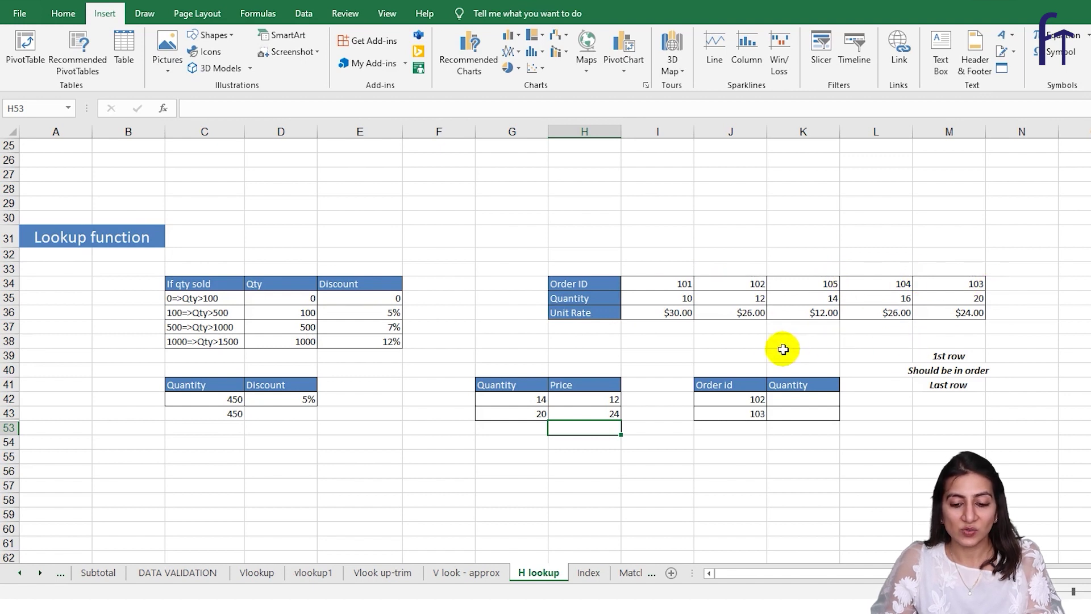
# - Enter =LOOKUP(J42,$I$34:$M$35) in K42 so order 102's Quantity shows 12
pyautogui.click(806, 396)
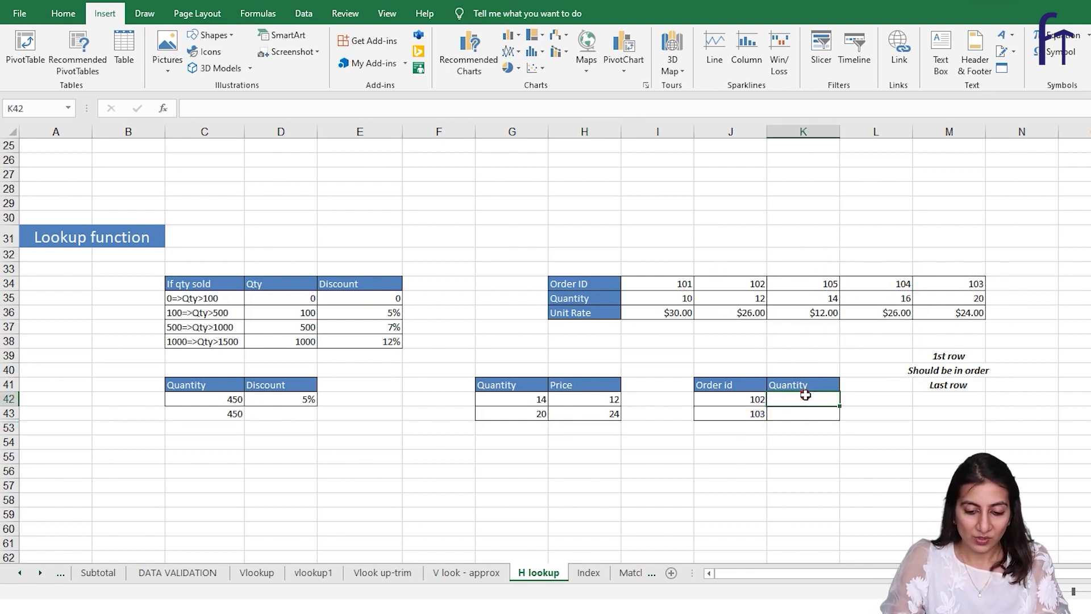
pyautogui.write('=lo')
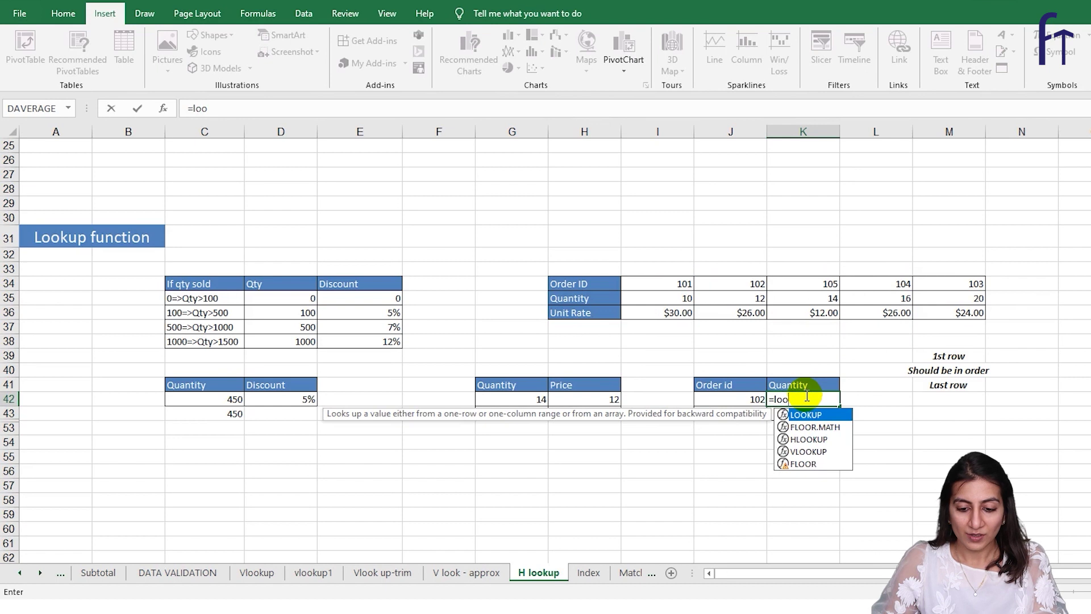
pyautogui.write('o')
pyautogui.press('Tab')
pyautogui.click(727, 401)
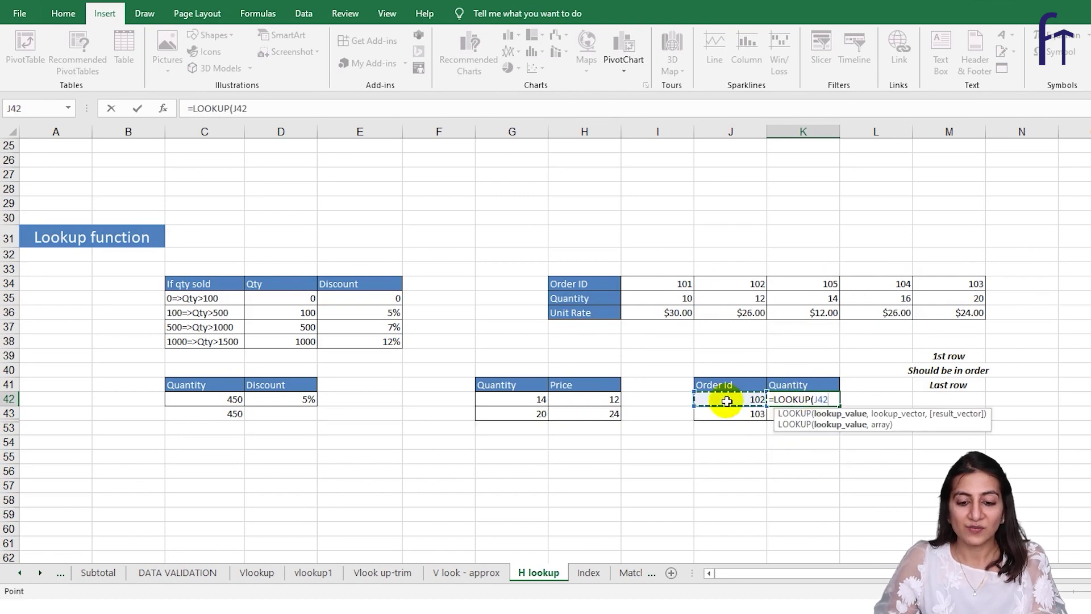
pyautogui.write(',')
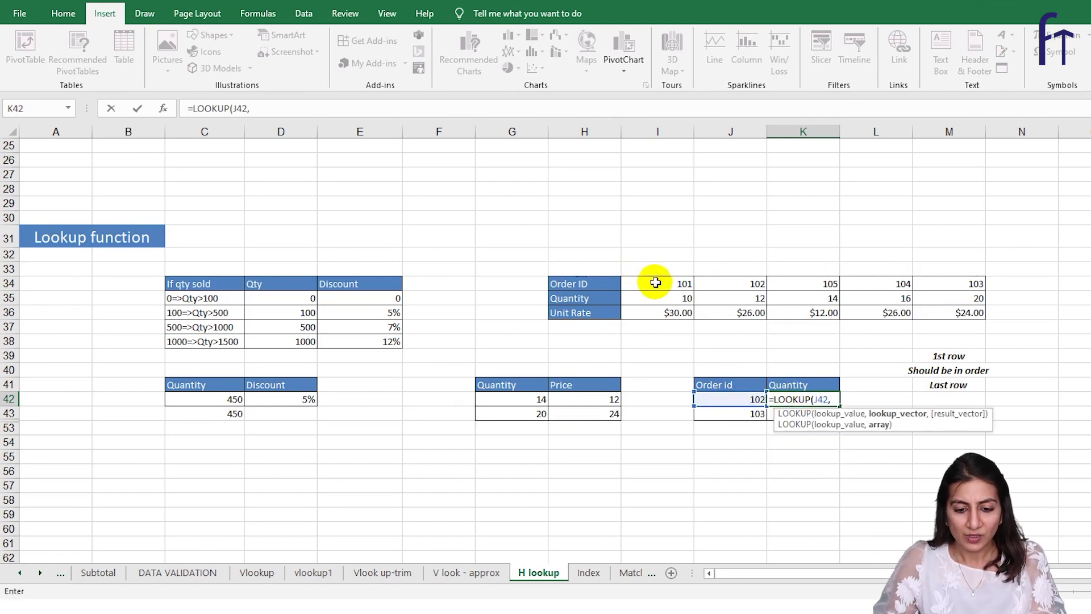
pyautogui.moveTo(655, 282); pyautogui.dragTo(937, 305)
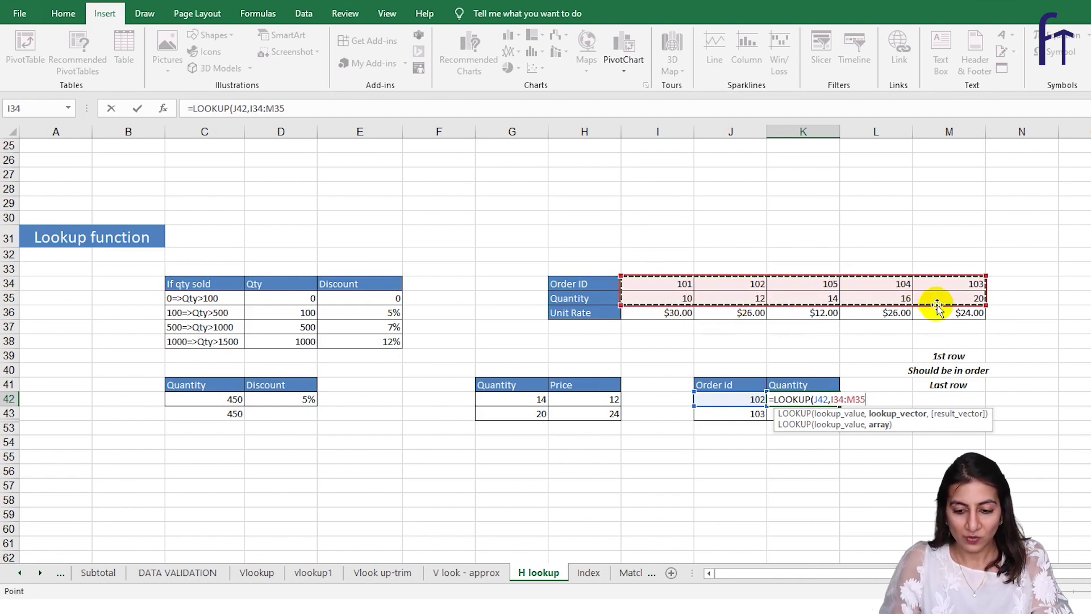
pyautogui.press('F4')
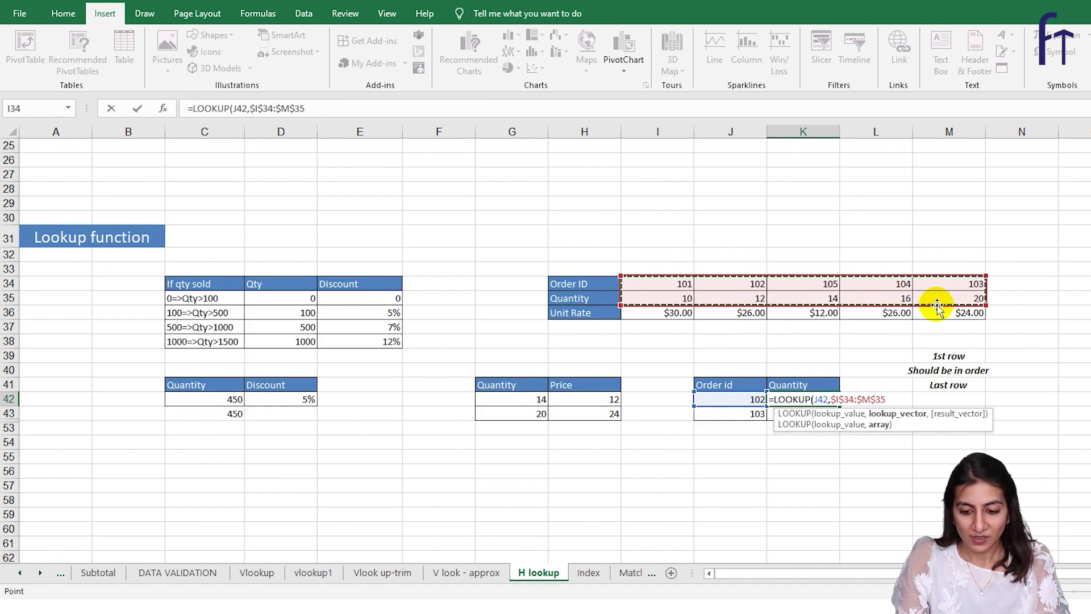
pyautogui.write(')')
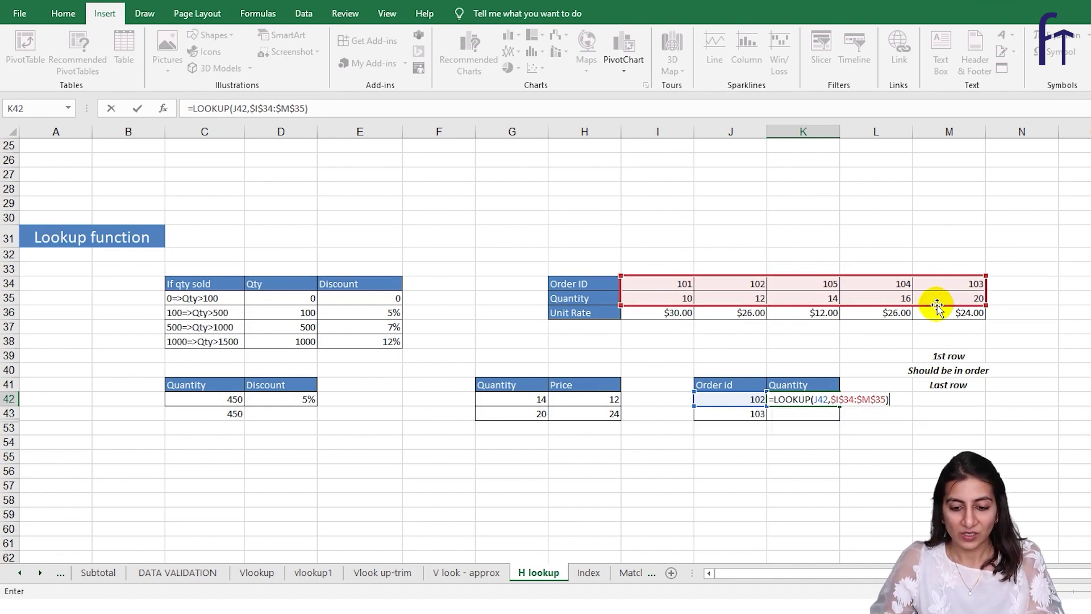
pyautogui.press('Return')
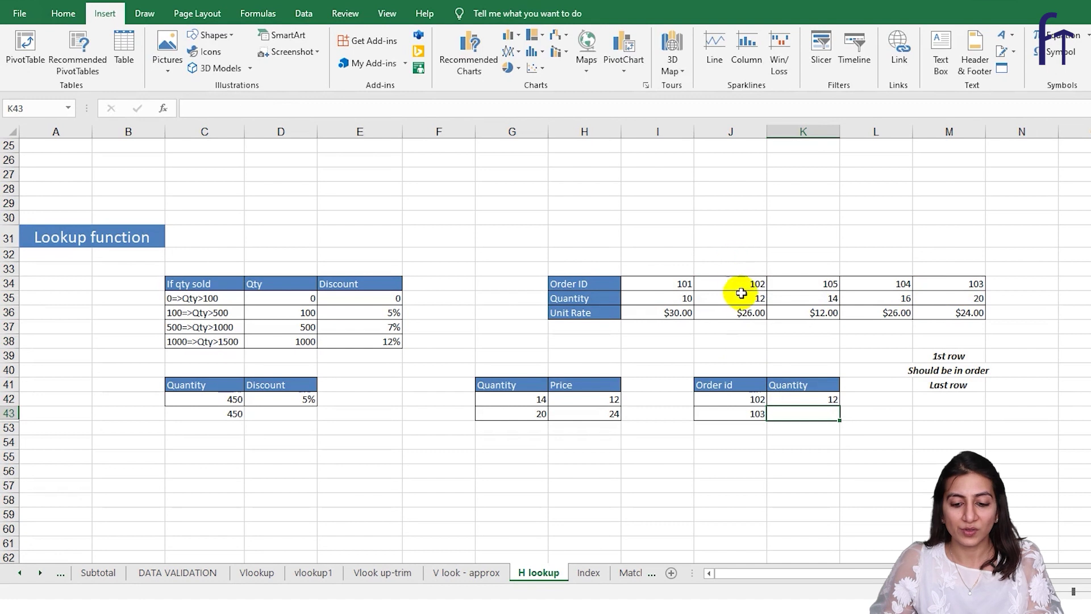
# - Fill the K42 quantity formula down to K43 for order 103
pyautogui.click(818, 400)
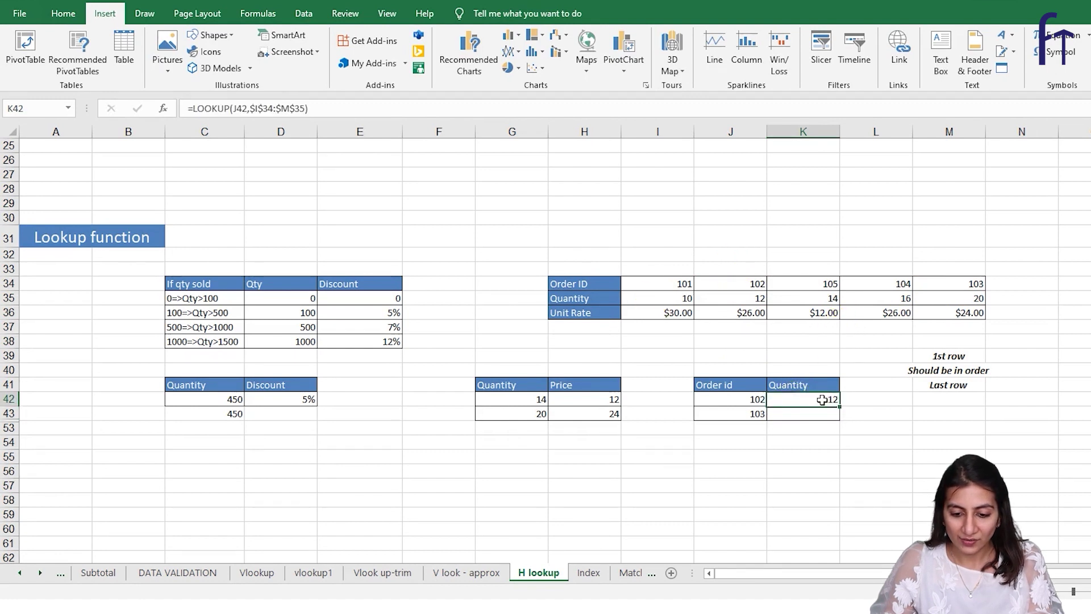
pyautogui.moveTo(839, 406); pyautogui.dragTo(835, 414)
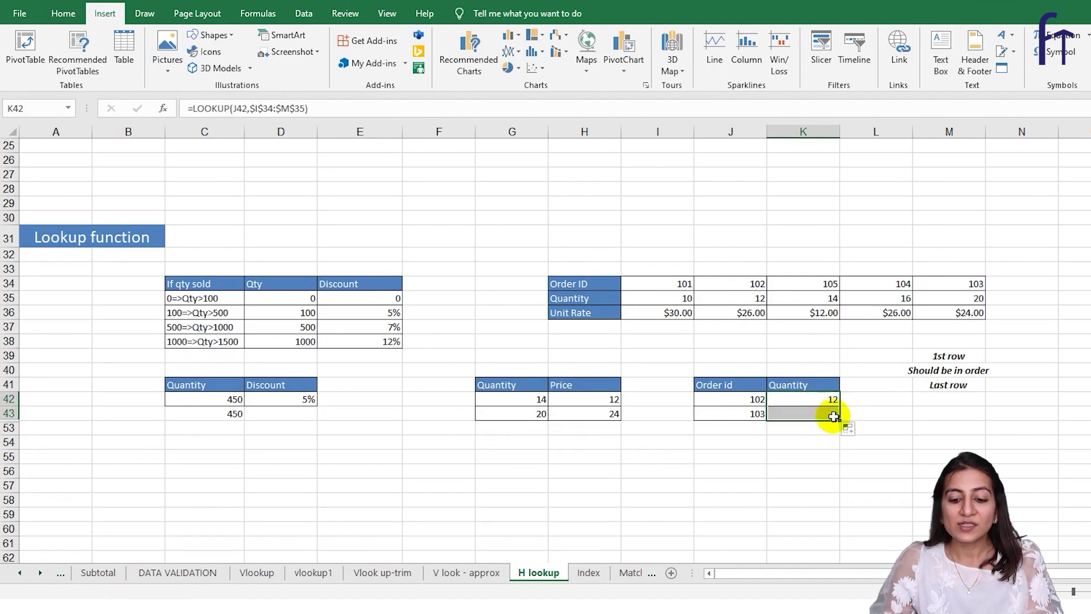
pyautogui.click(727, 428)
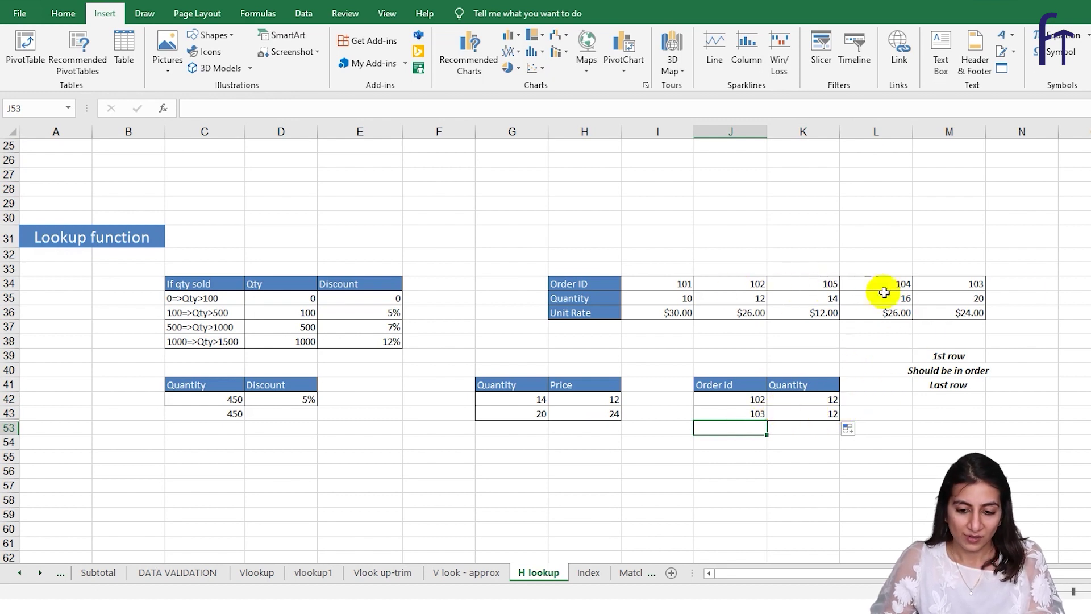
# - Correct the Order ID row to 101–105 by entering 103 in K34 and 105 in M34
pyautogui.click(820, 284)
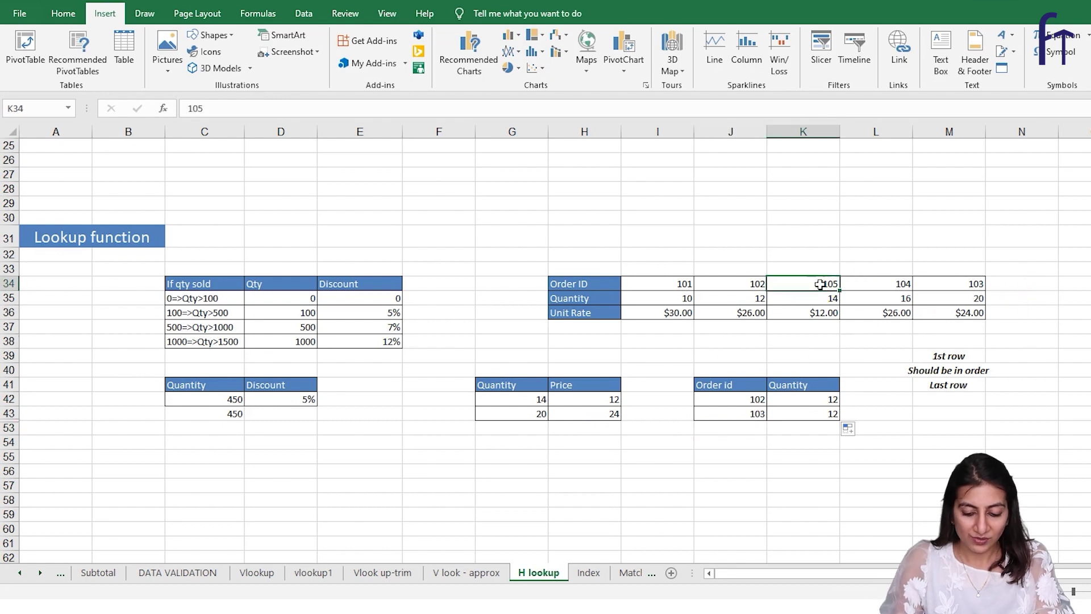
pyautogui.write('10')
pyautogui.press('Return')
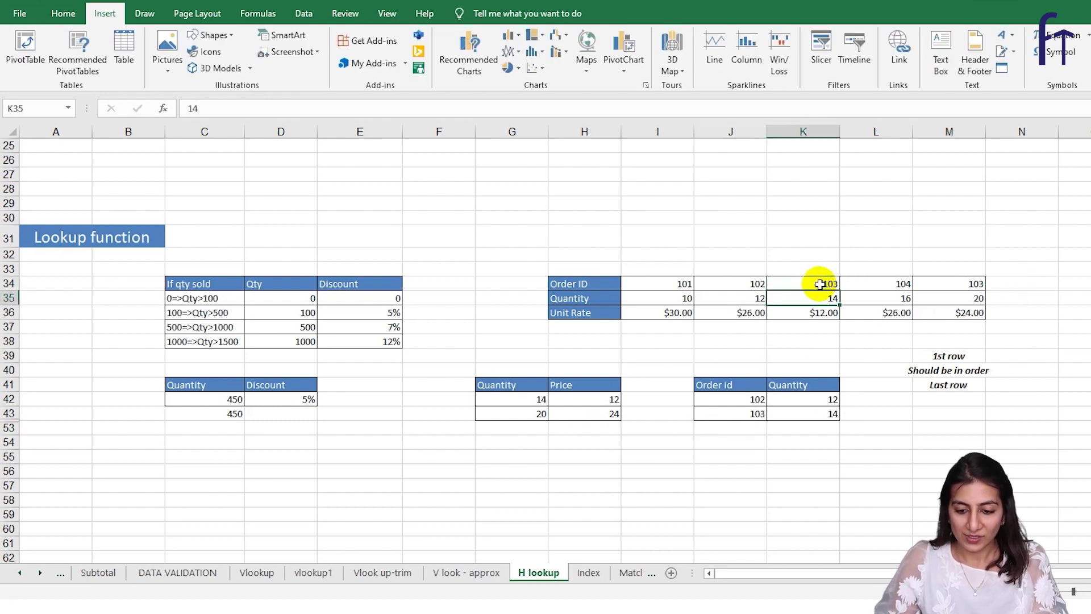
pyautogui.scroll(1, 852, 279)
pyautogui.click(940, 323)
pyautogui.write('1')
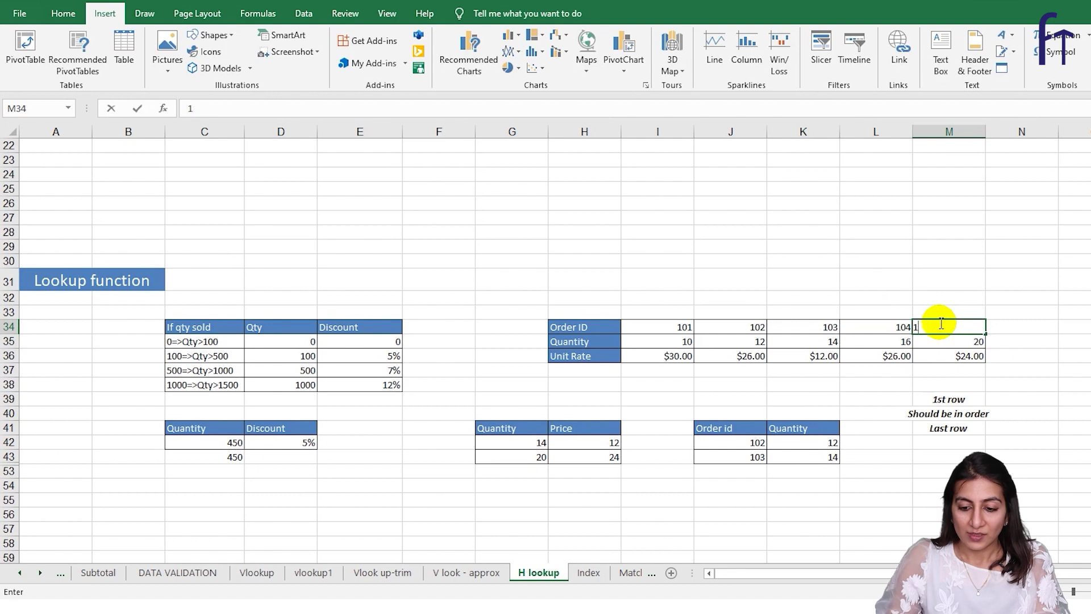
pyautogui.write('05')
pyautogui.press('Return')
pyautogui.scroll(-1, 904, 341)
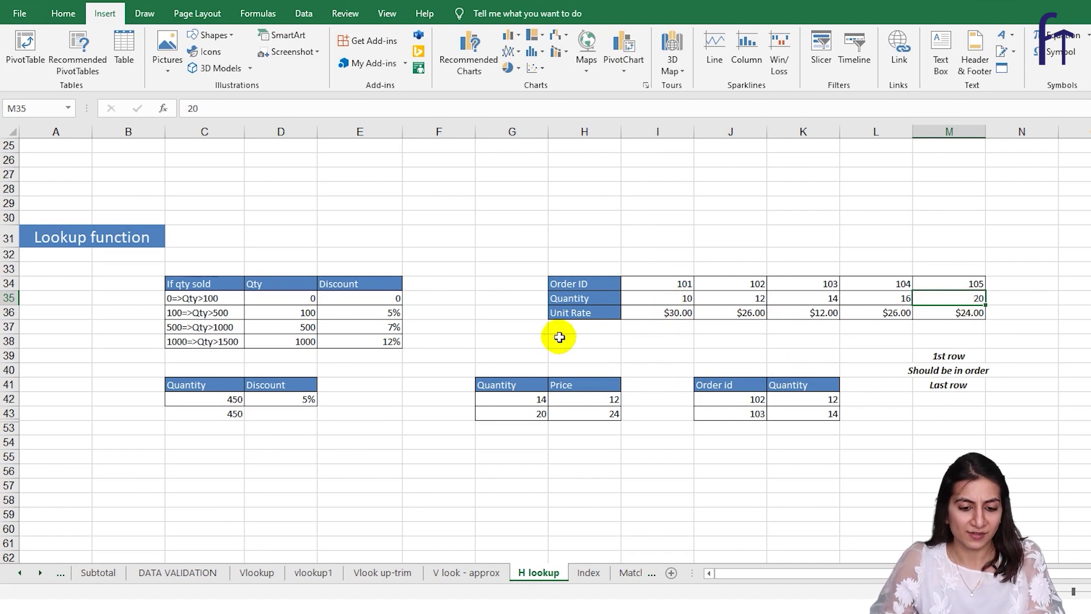
# - Enter =LOOKUP(B84,B69:B78,C69:C78) in C84 so employee 103's name shows James
pyautogui.scroll(-5, 564, 337)
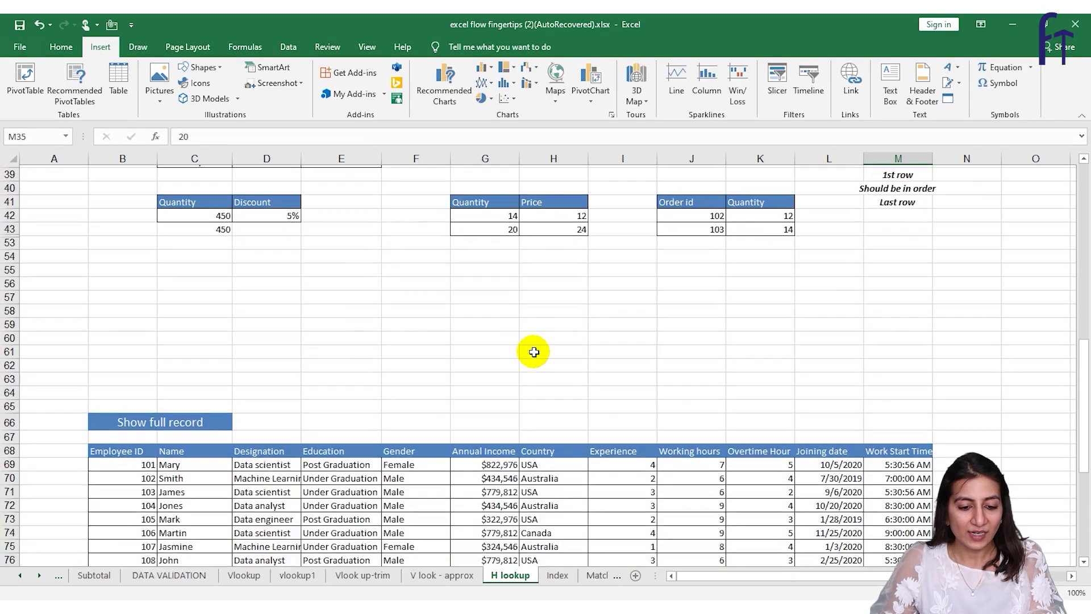
pyautogui.scroll(-4, 532, 353)
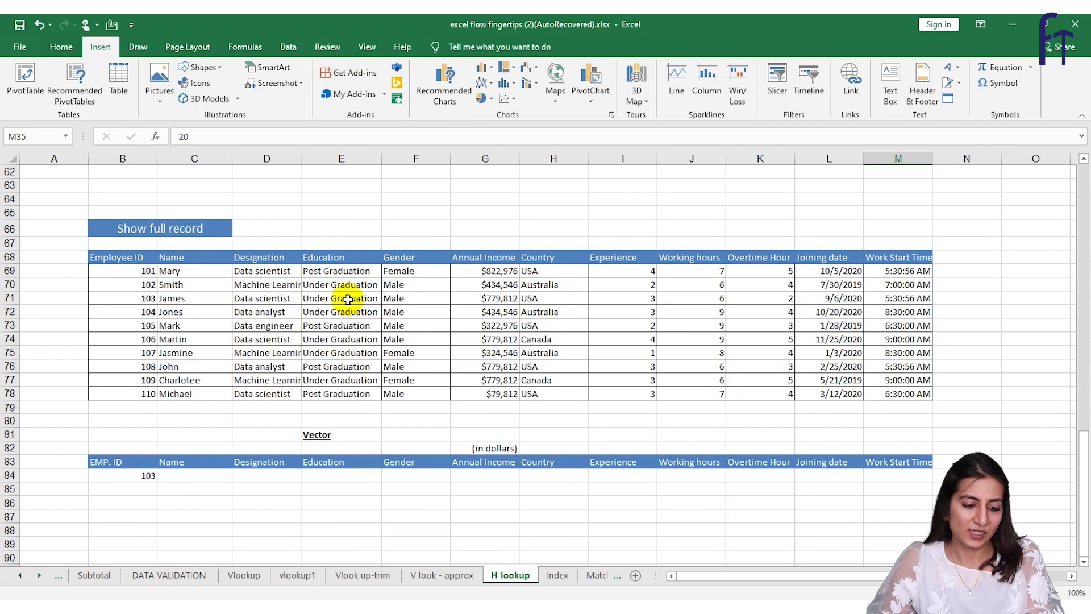
pyautogui.click(130, 475)
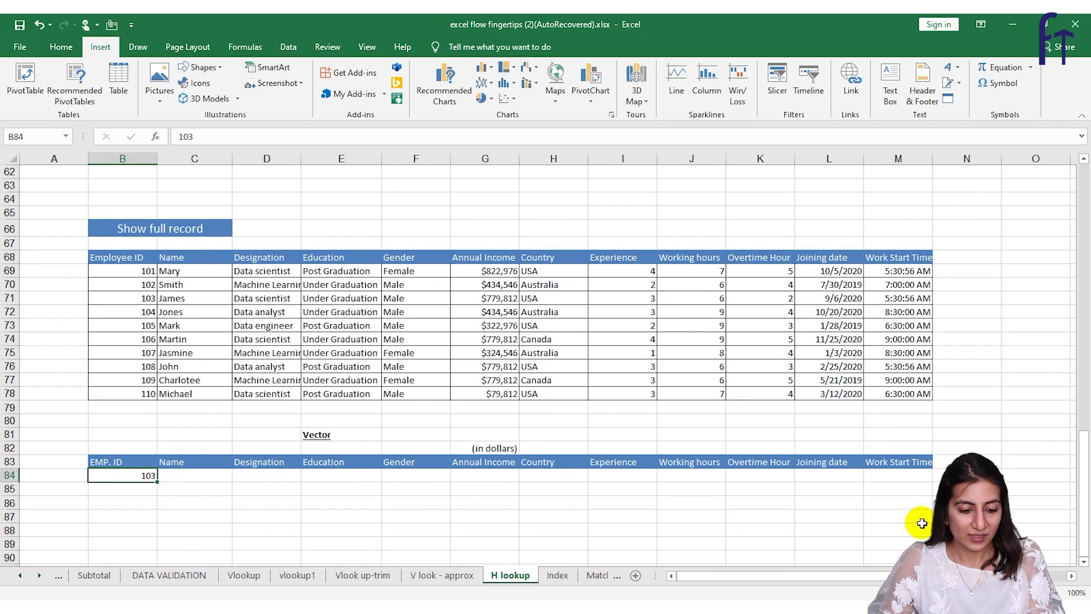
pyautogui.click(207, 476)
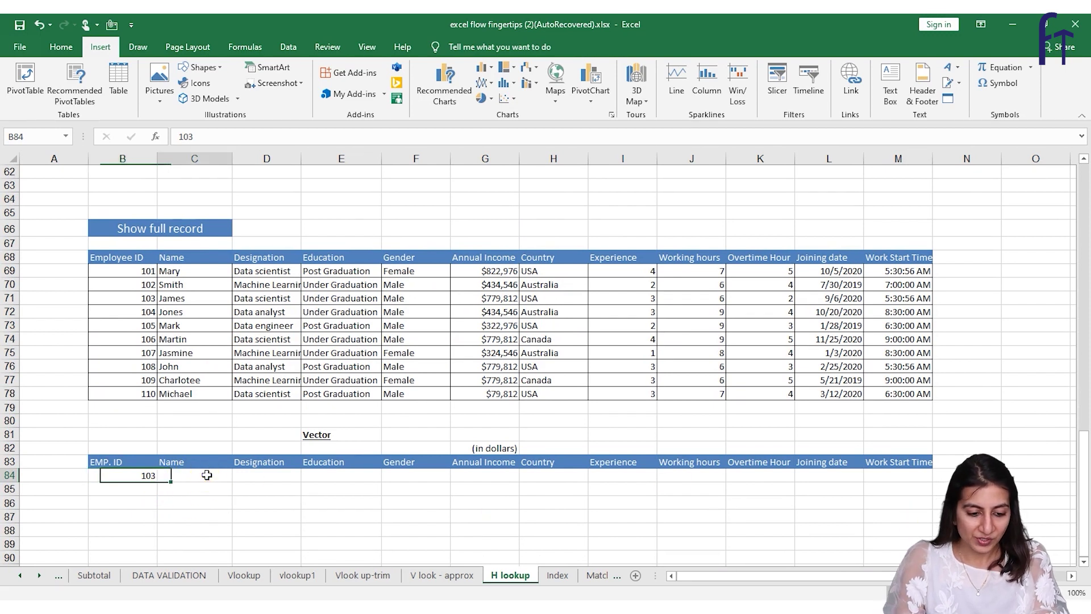
pyautogui.write('=l')
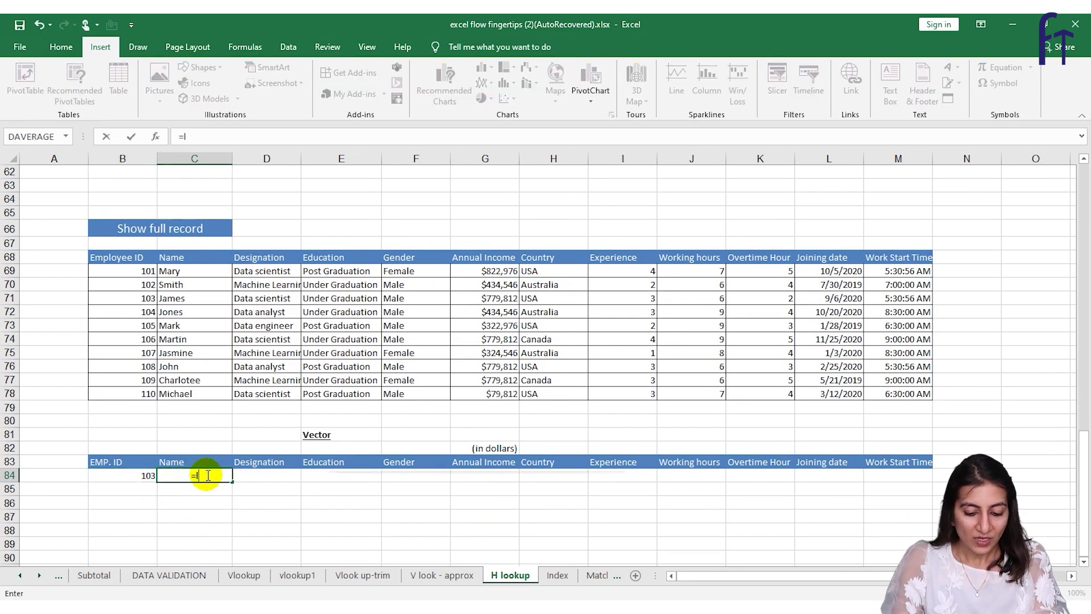
pyautogui.write('oo')
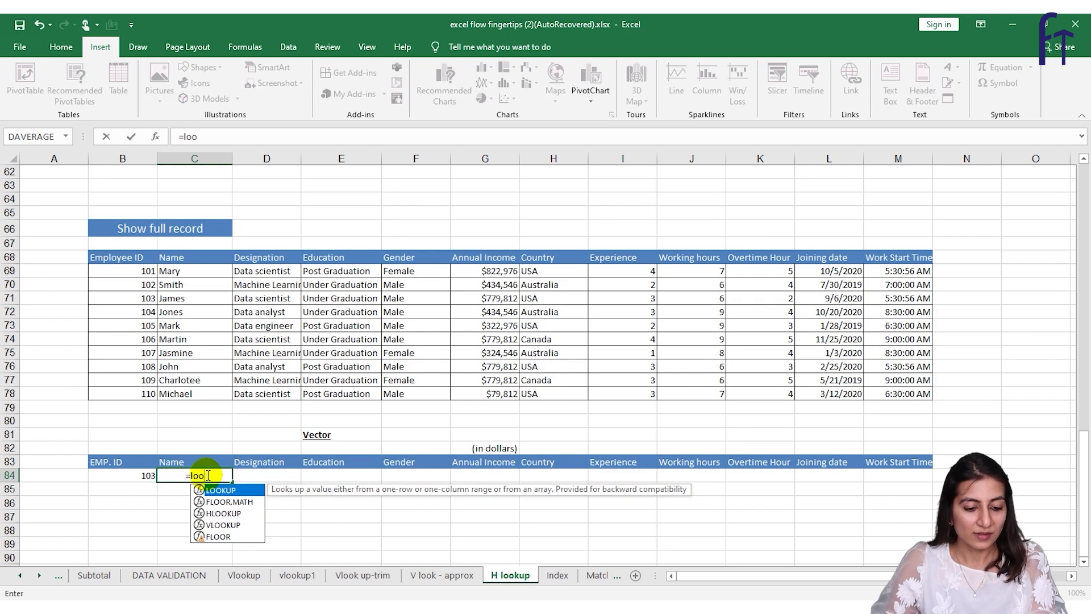
pyautogui.press('Tab')
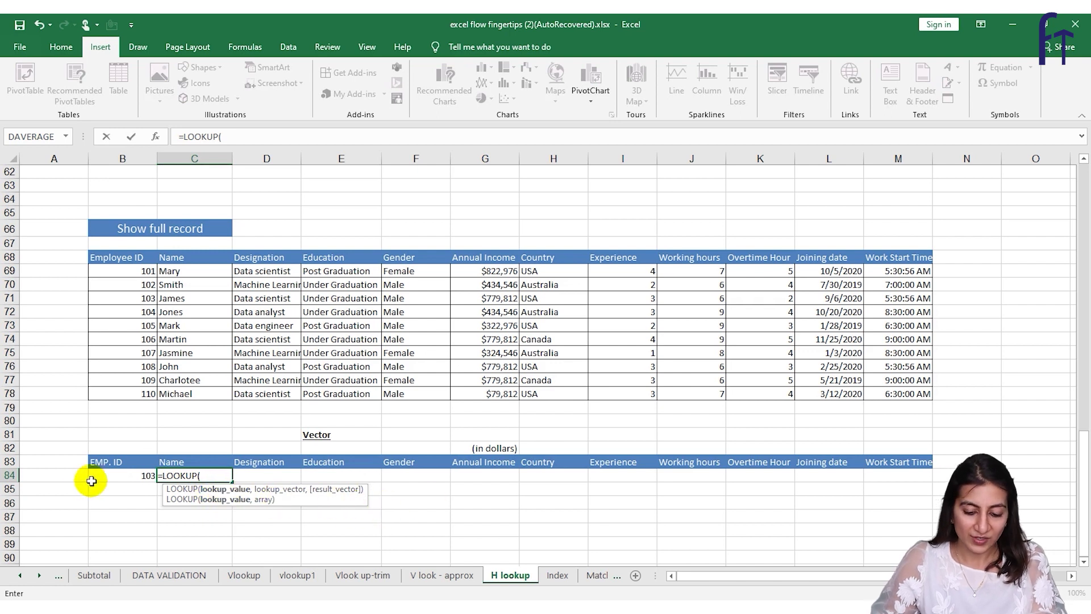
pyautogui.click(127, 478)
pyautogui.write(',')
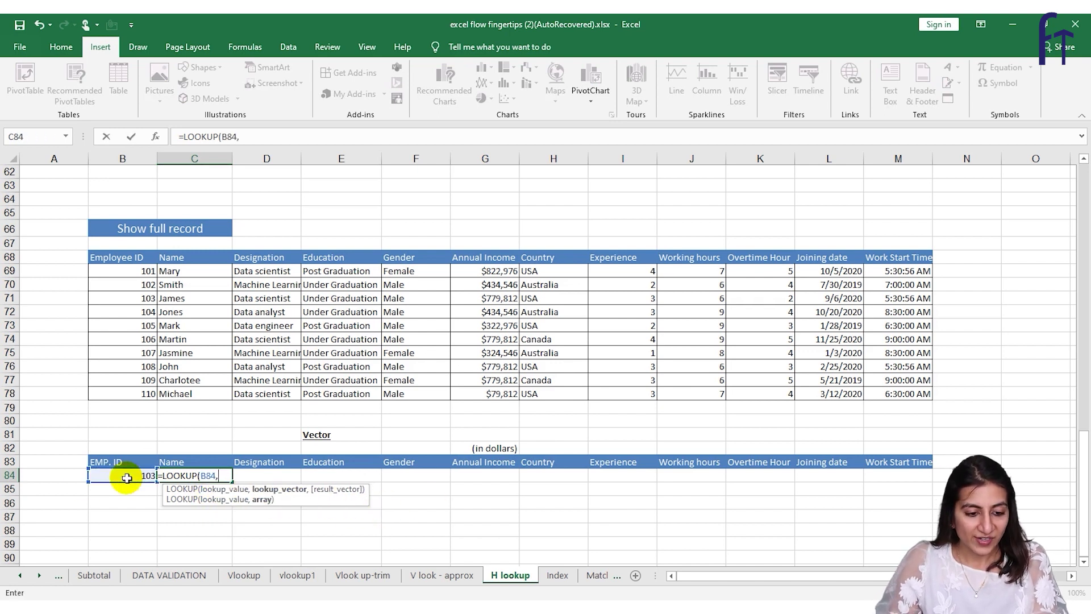
pyautogui.moveTo(123, 275); pyautogui.dragTo(112, 387)
pyautogui.write(',')
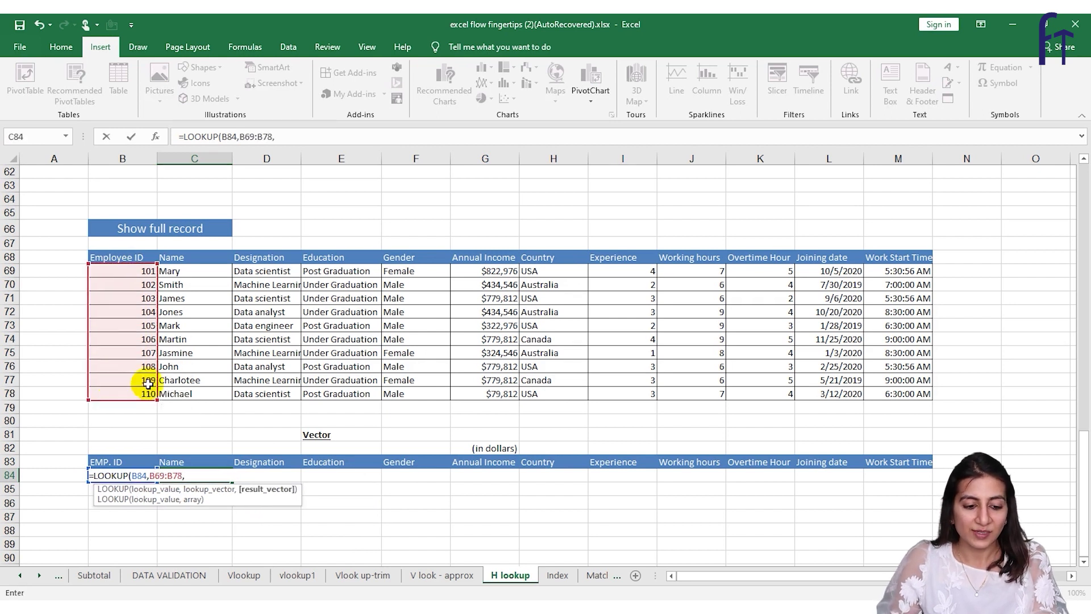
pyautogui.moveTo(206, 271); pyautogui.dragTo(199, 382)
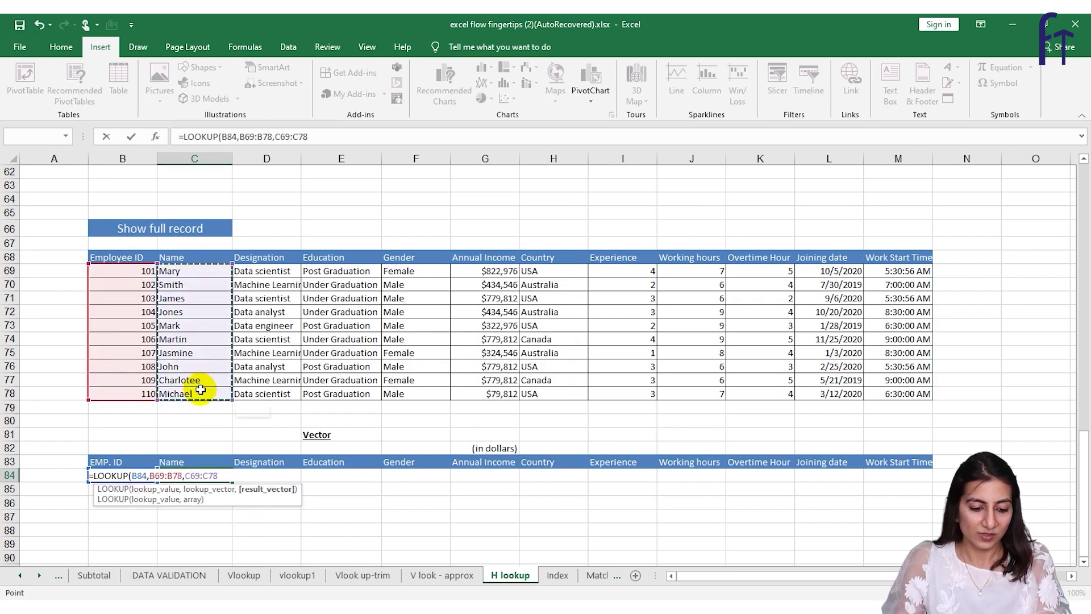
pyautogui.press('Return')
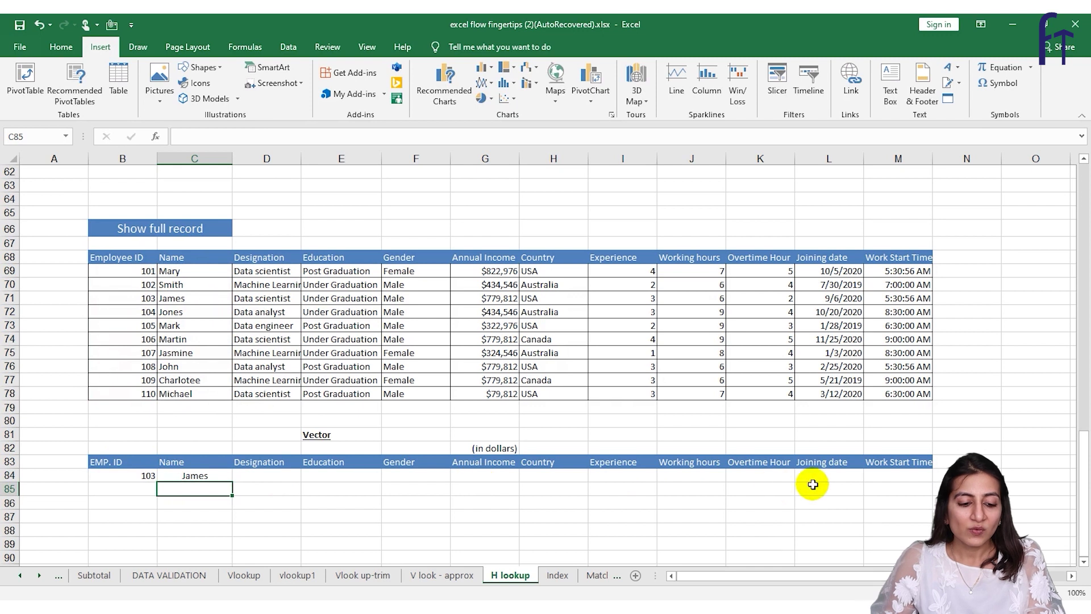
# - Make B84 and B69:B78 absolute references in C84's LOOKUP formula
pyautogui.click(176, 475)
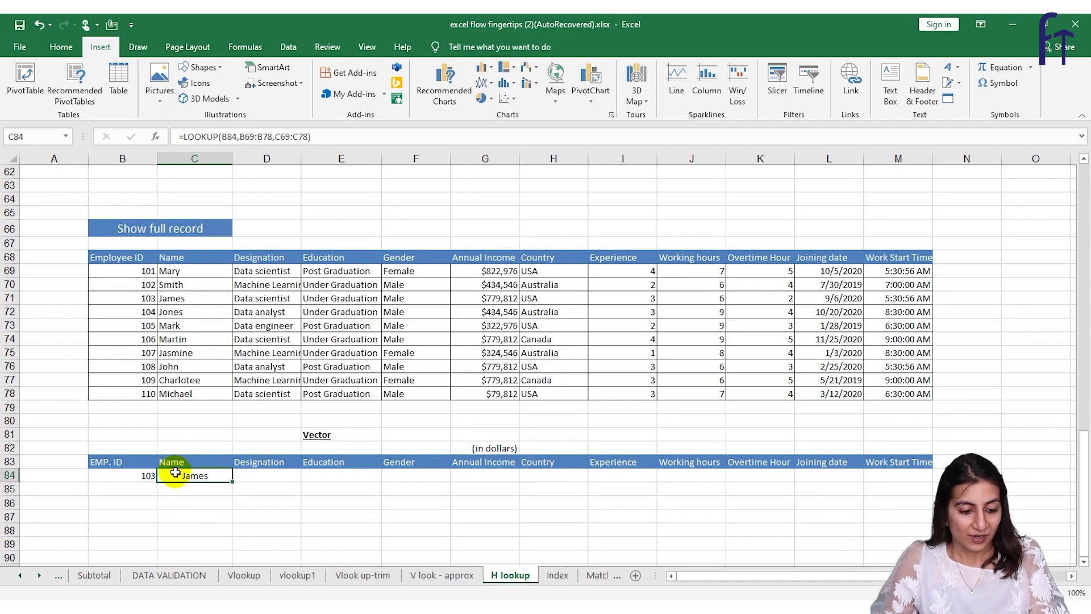
pyautogui.doubleClick(177, 475)
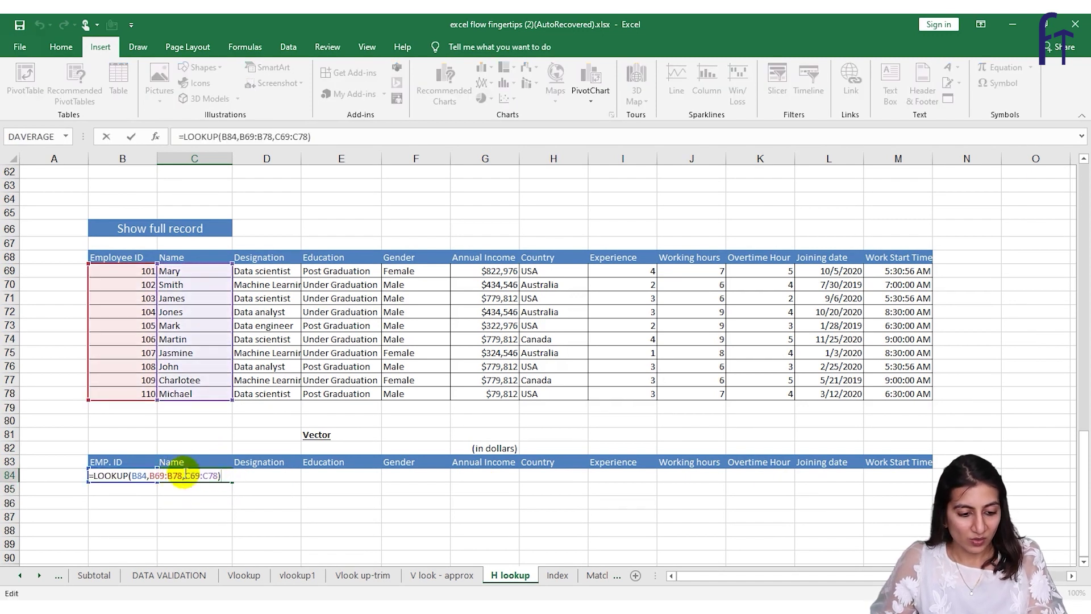
pyautogui.click(137, 476)
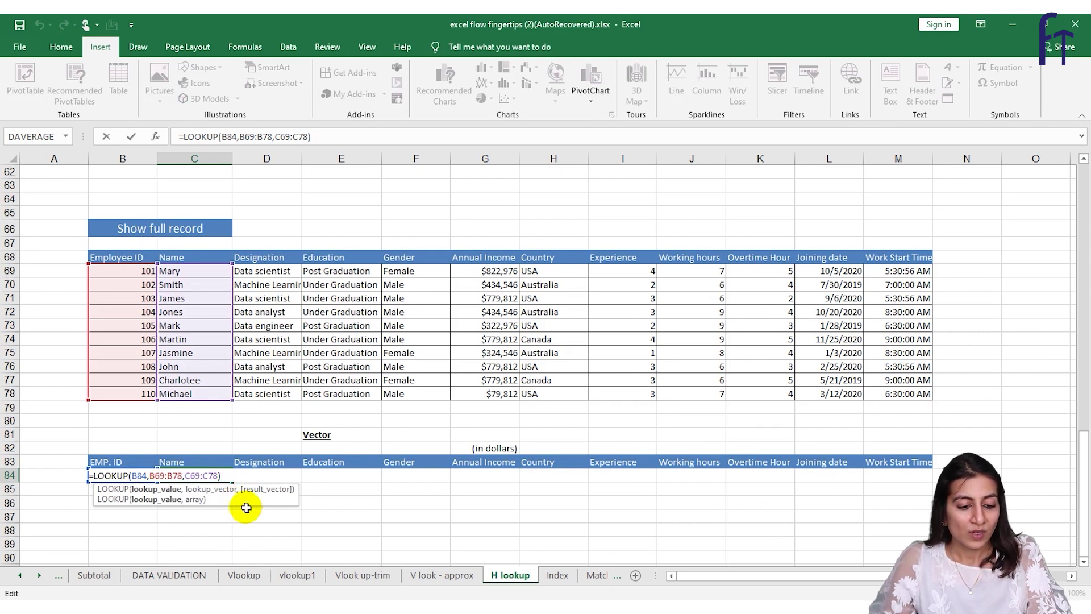
pyautogui.press('F4')
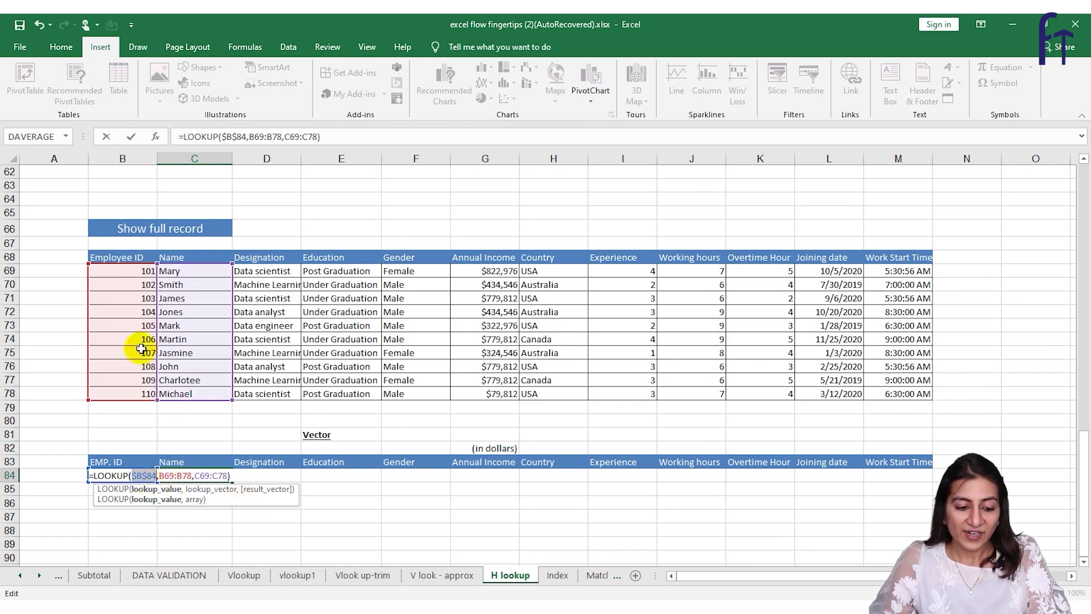
pyautogui.click(165, 479)
pyautogui.press('F4')
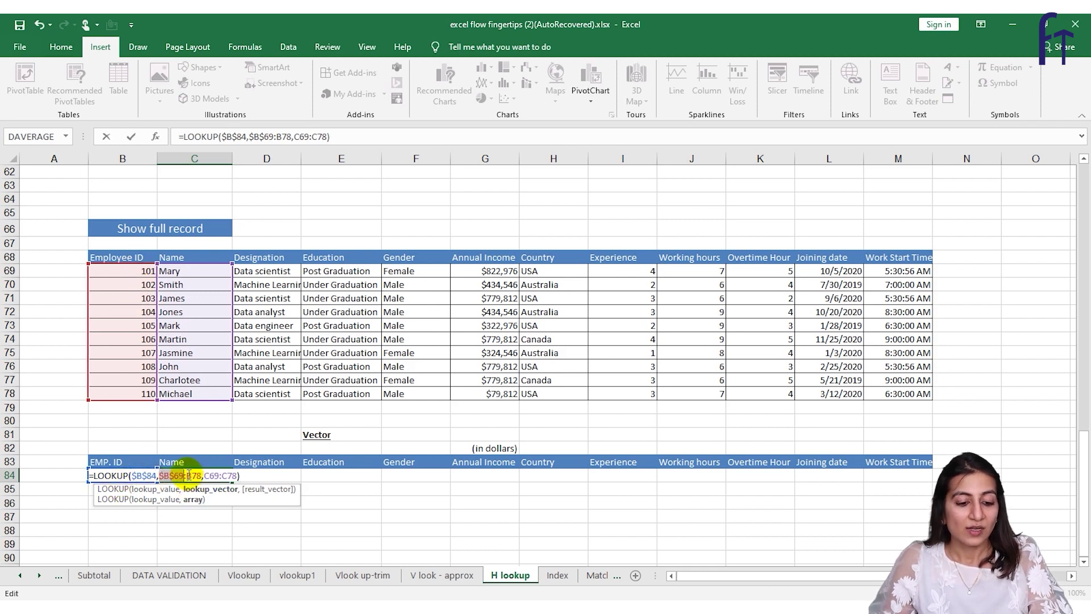
pyautogui.click(196, 477)
pyautogui.press('F4')
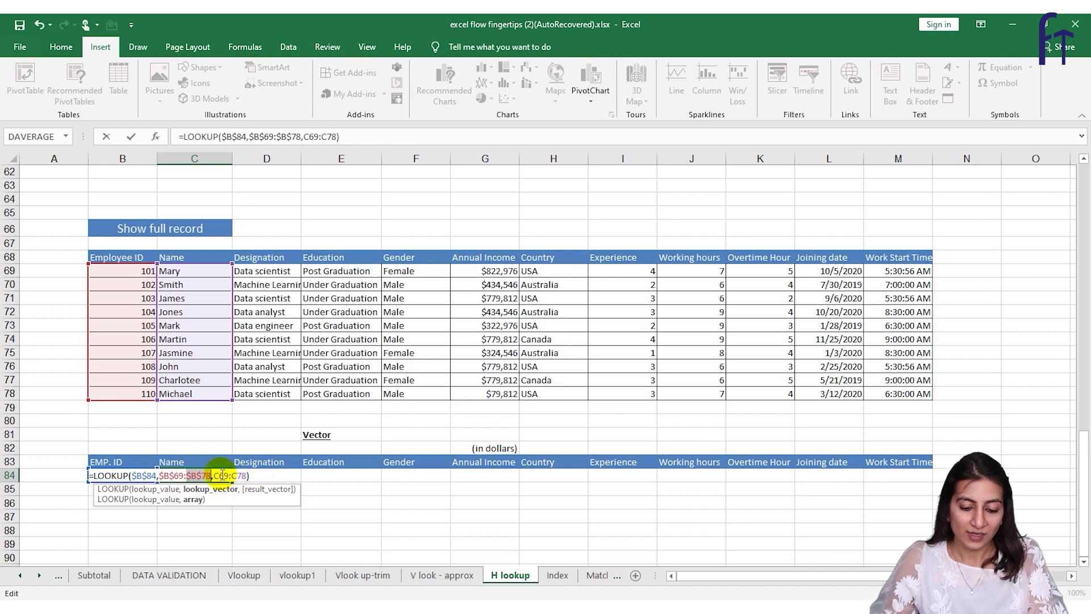
pyautogui.click(269, 475)
pyautogui.press('Return')
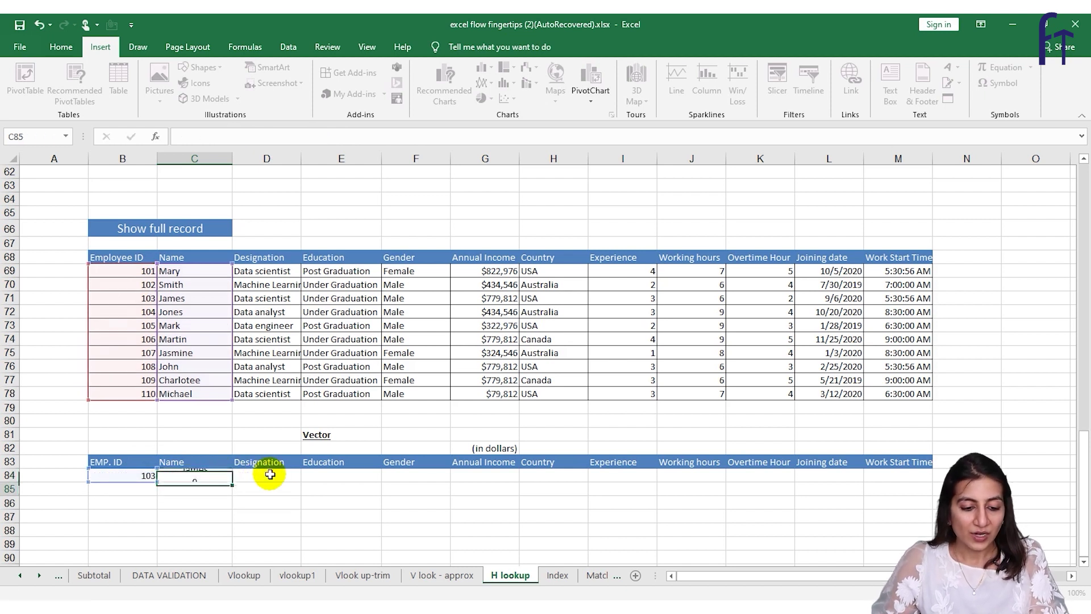
# - Fill C84's formula right to M84 to show employee 103's full record
pyautogui.click(228, 479)
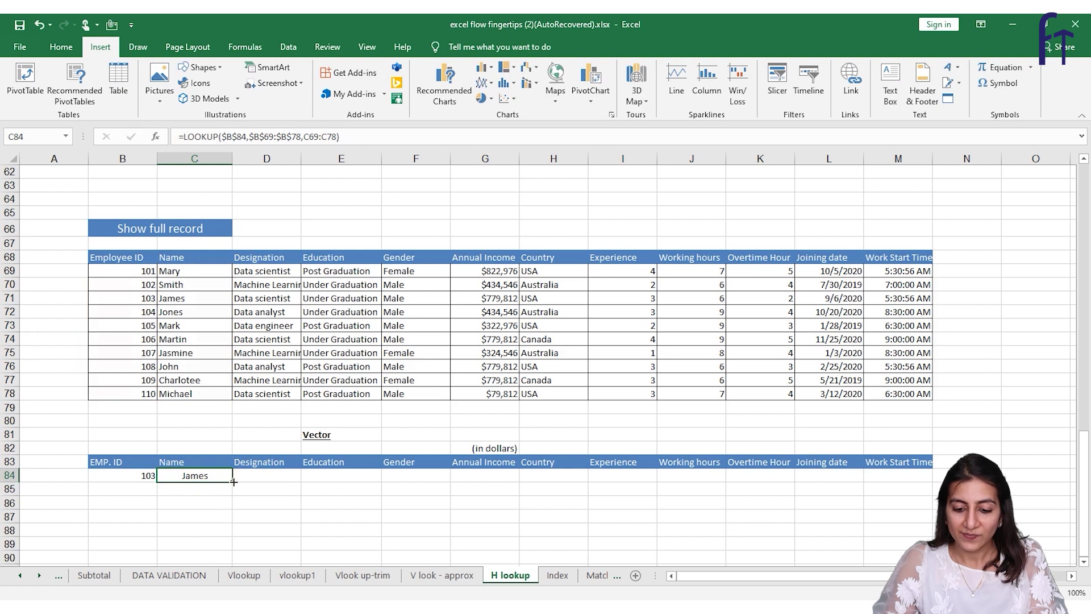
pyautogui.moveTo(232, 484); pyautogui.dragTo(901, 485)
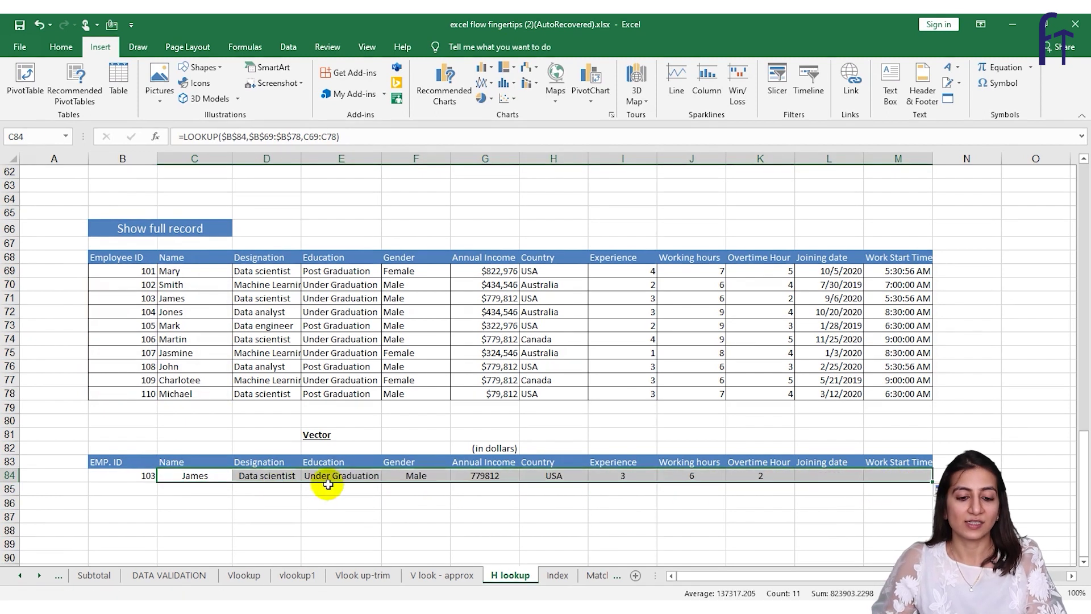
pyautogui.click(255, 495)
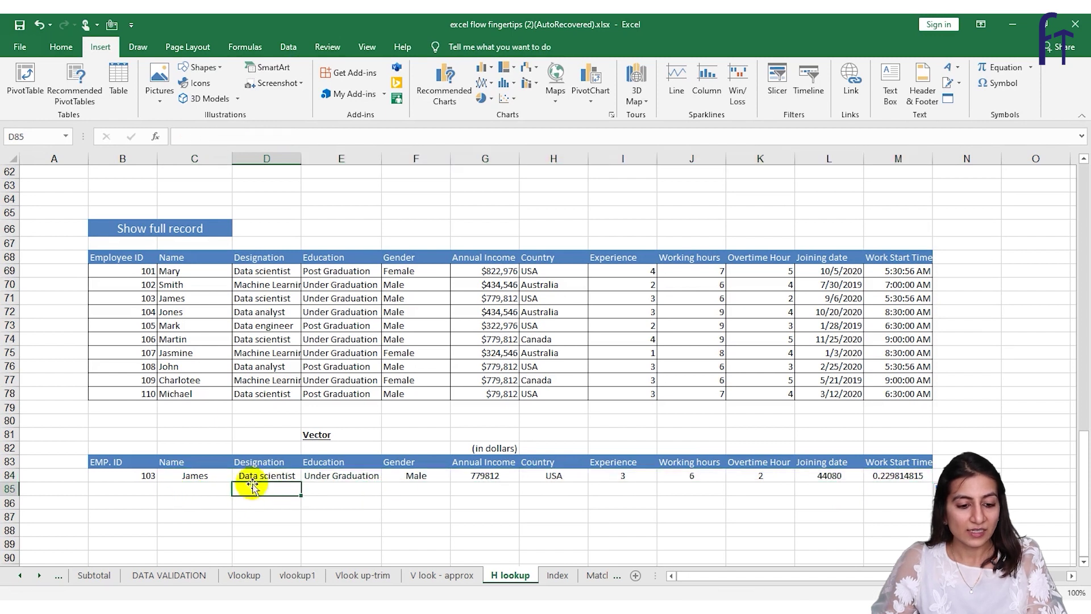